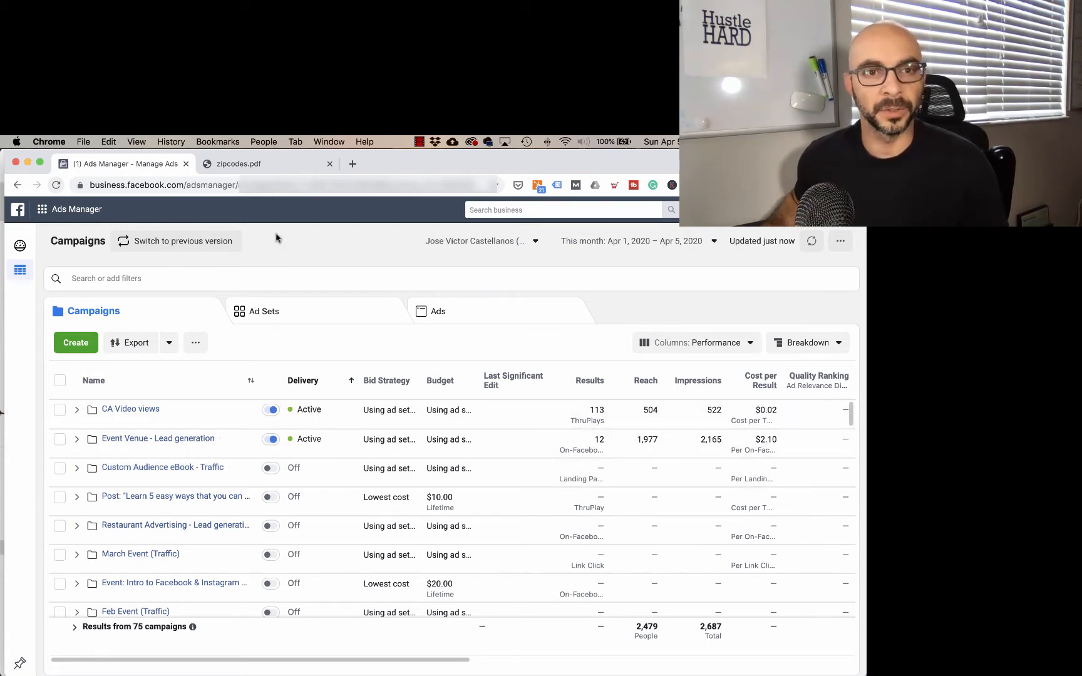
Step: Create a new campaign with the Reach objective, keeping the default campaign name, and continue to the ad set settings
click(80, 345)
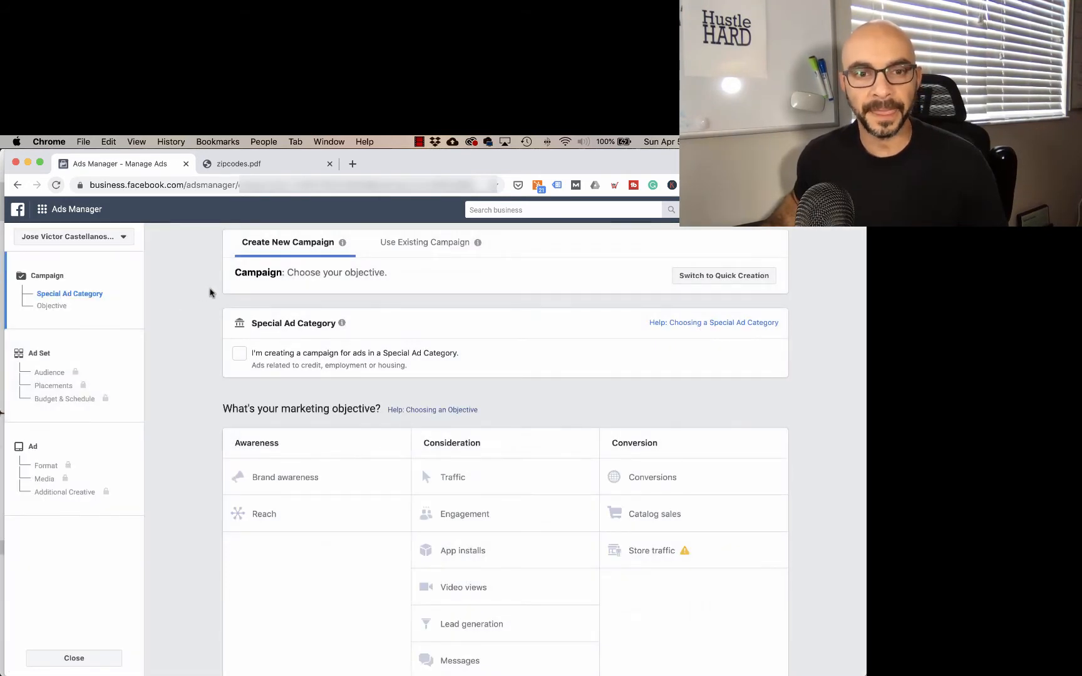
scroll(210, 292, down, 1)
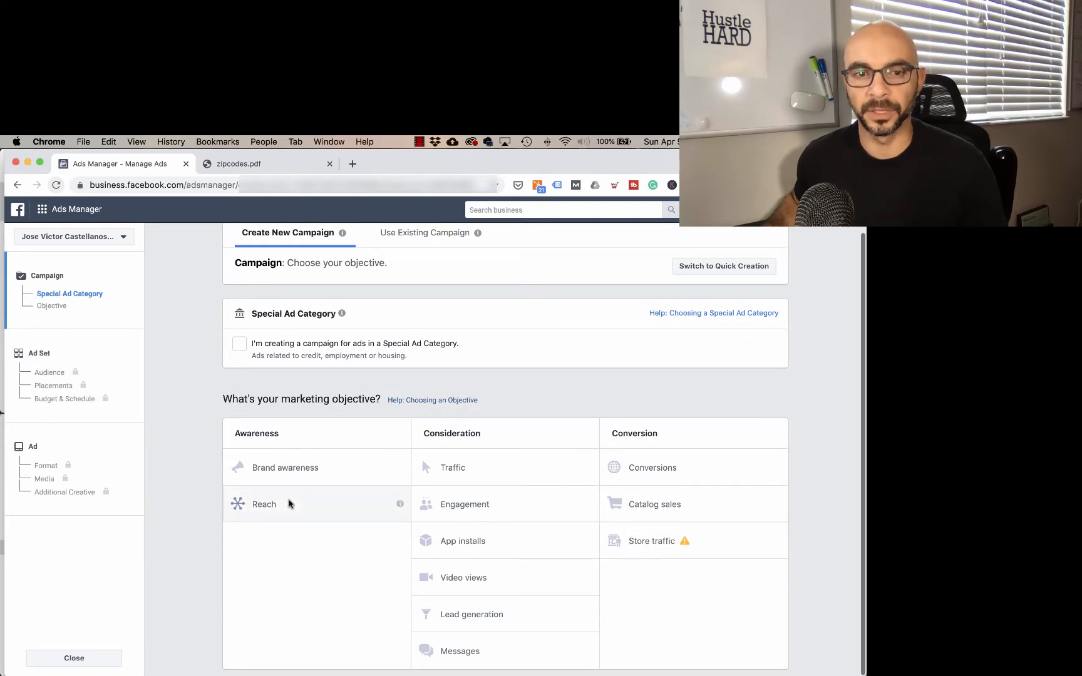
click(287, 506)
click(287, 506)
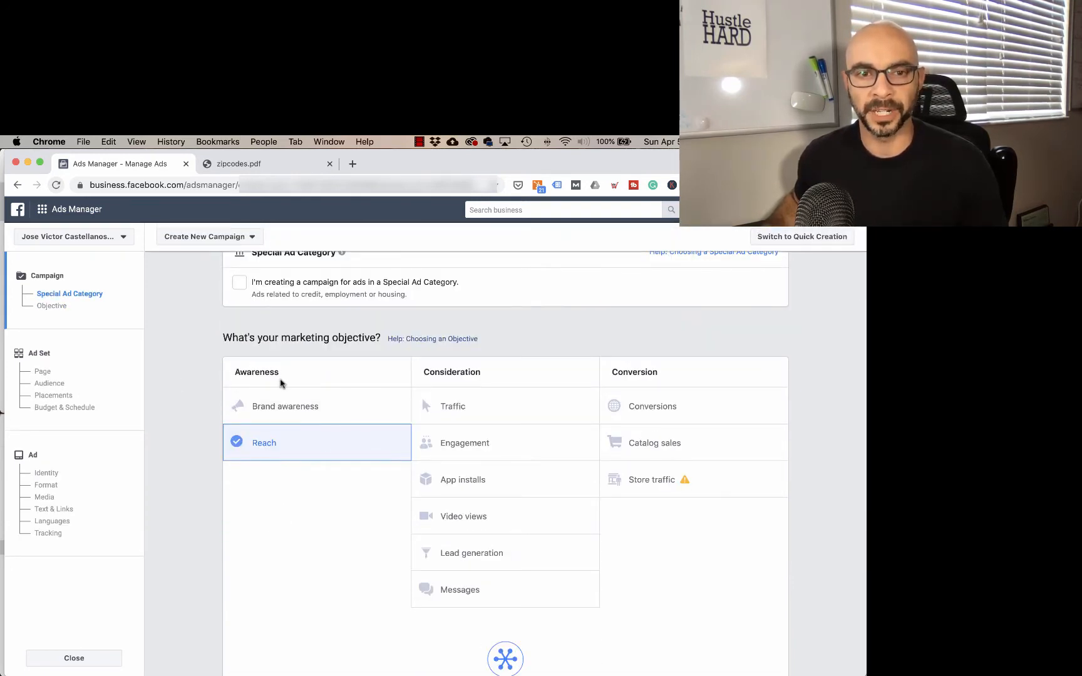
scroll(338, 545, down, 5)
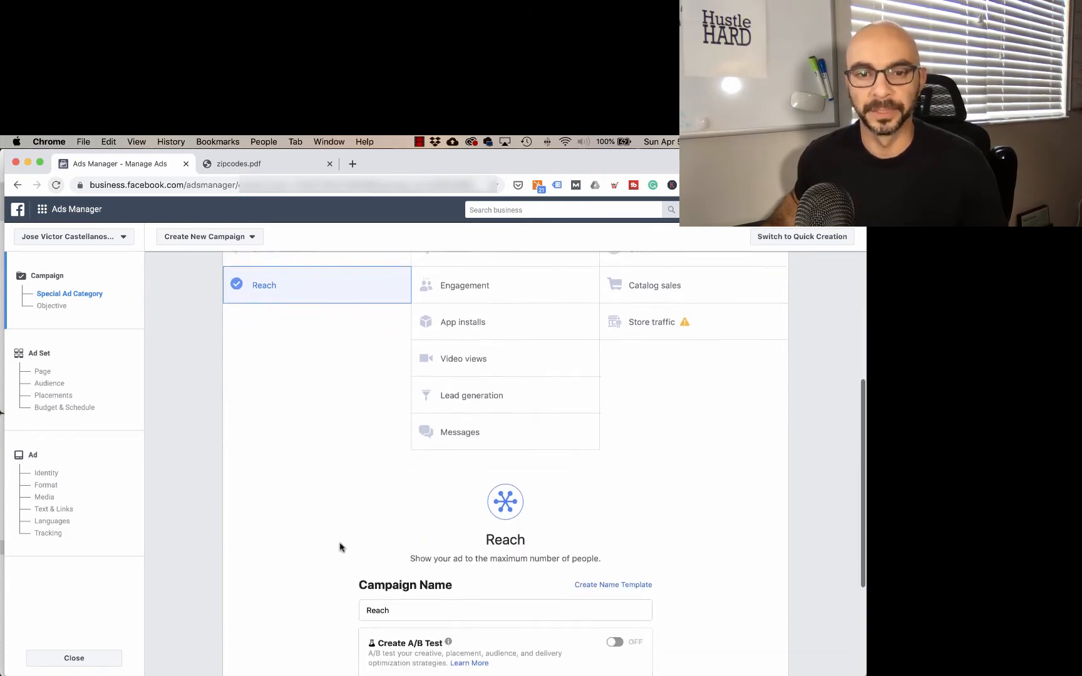
click(506, 570)
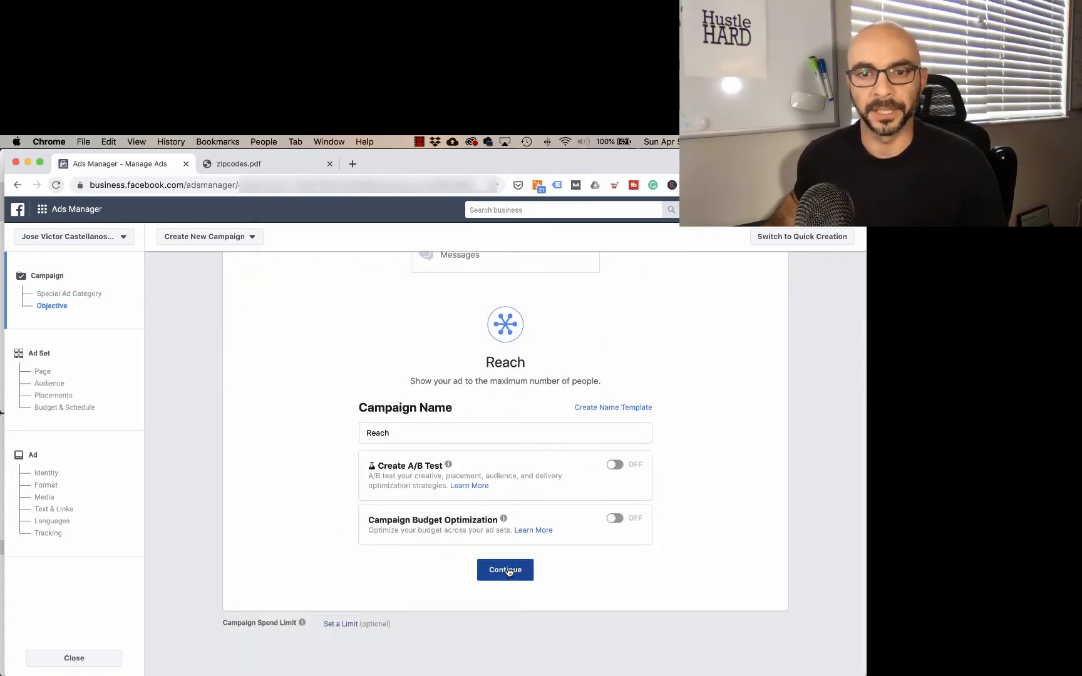
Step: Set the audience's location targeting to people living in this location
scroll(225, 325, down, 3)
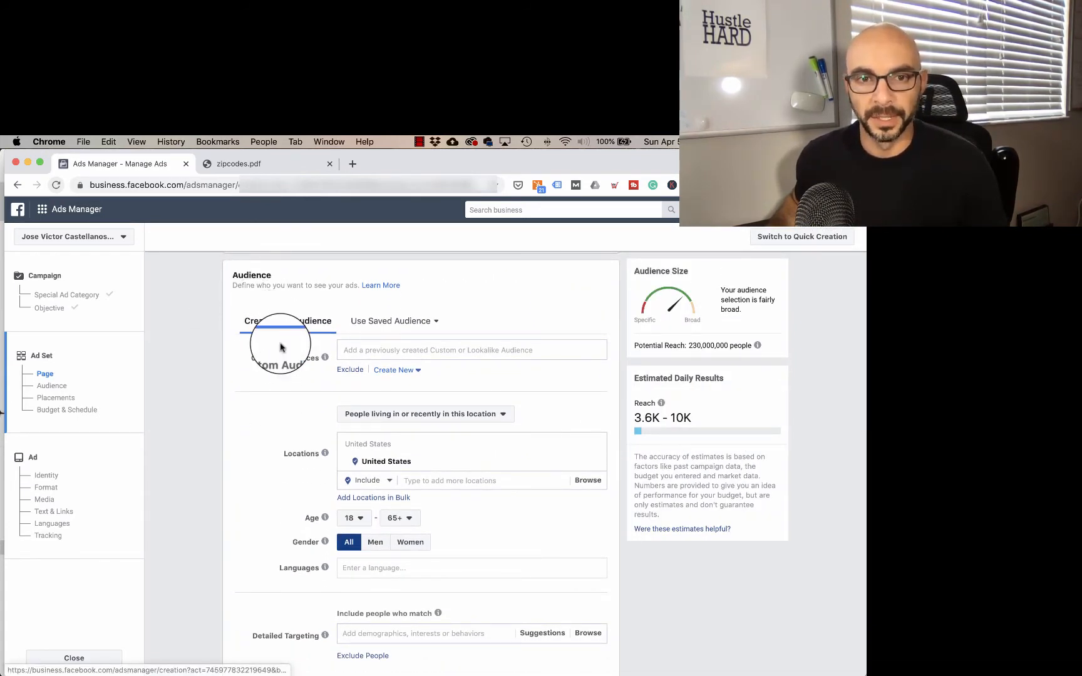
scroll(275, 401, down, 2)
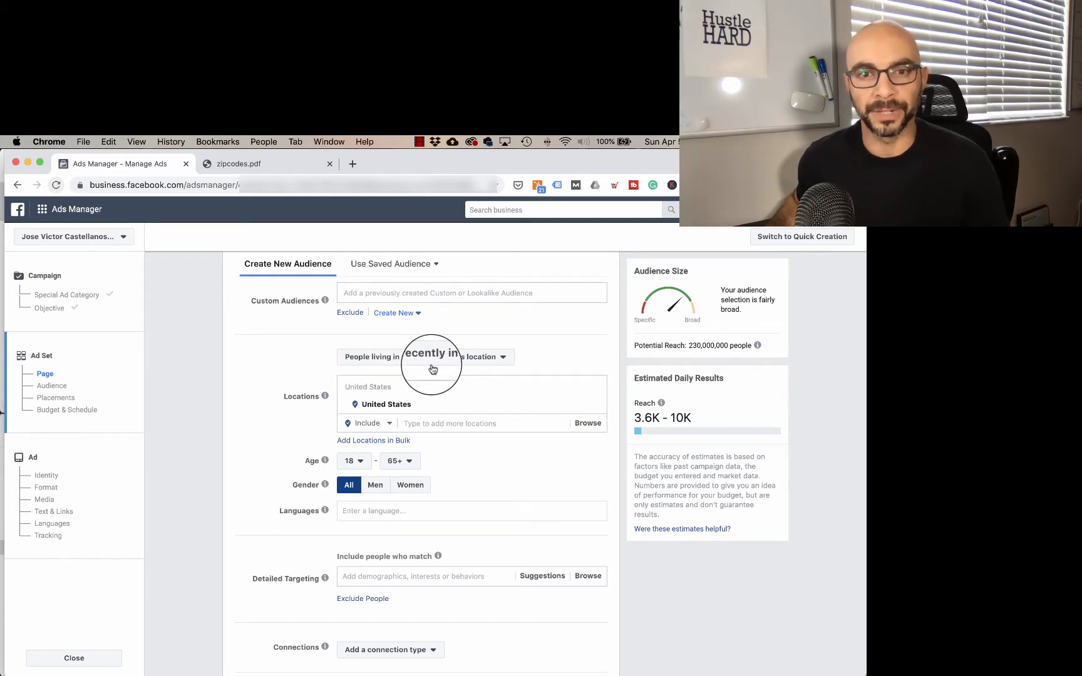
click(505, 359)
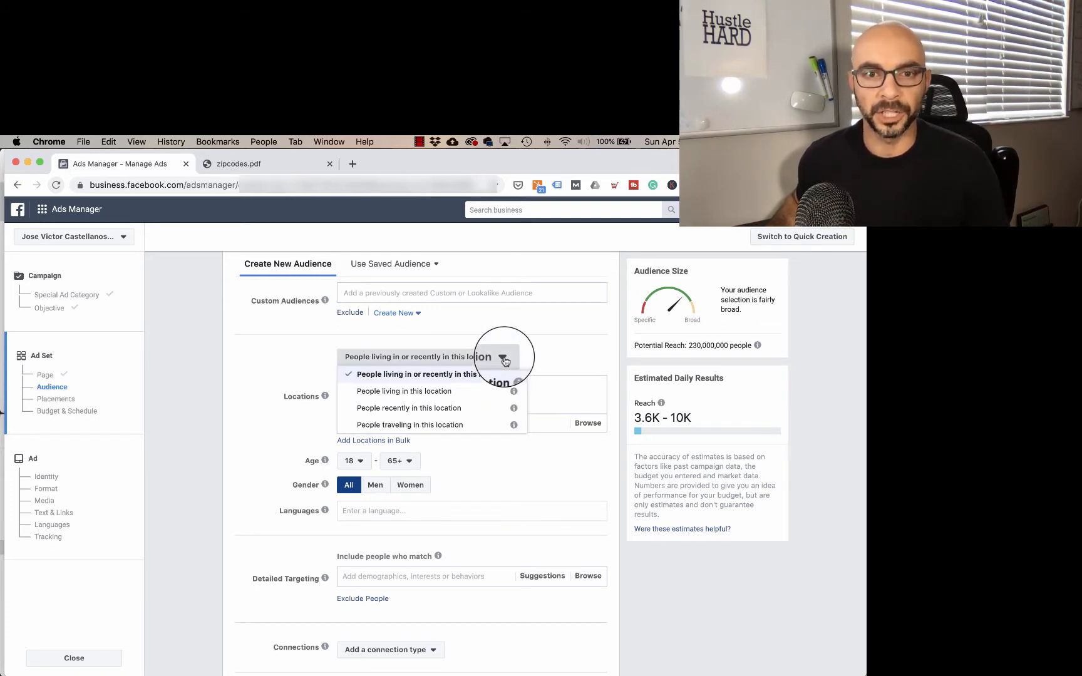
click(455, 393)
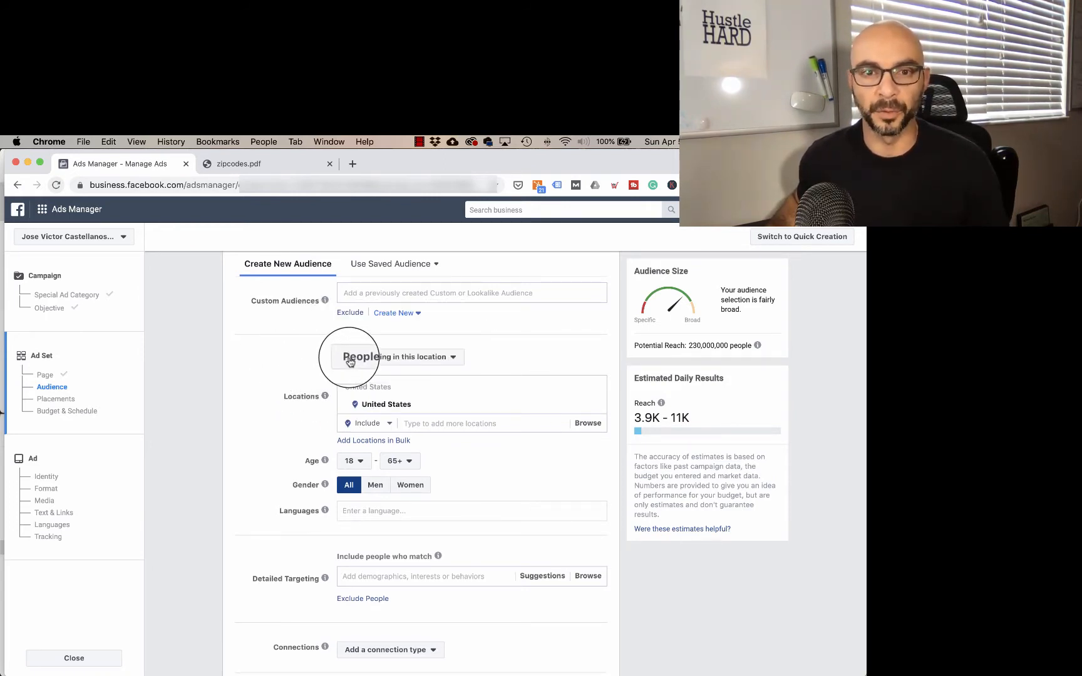
Step: Add Boynton Beach, Florida as the audience's target location
mouse_move(564, 412)
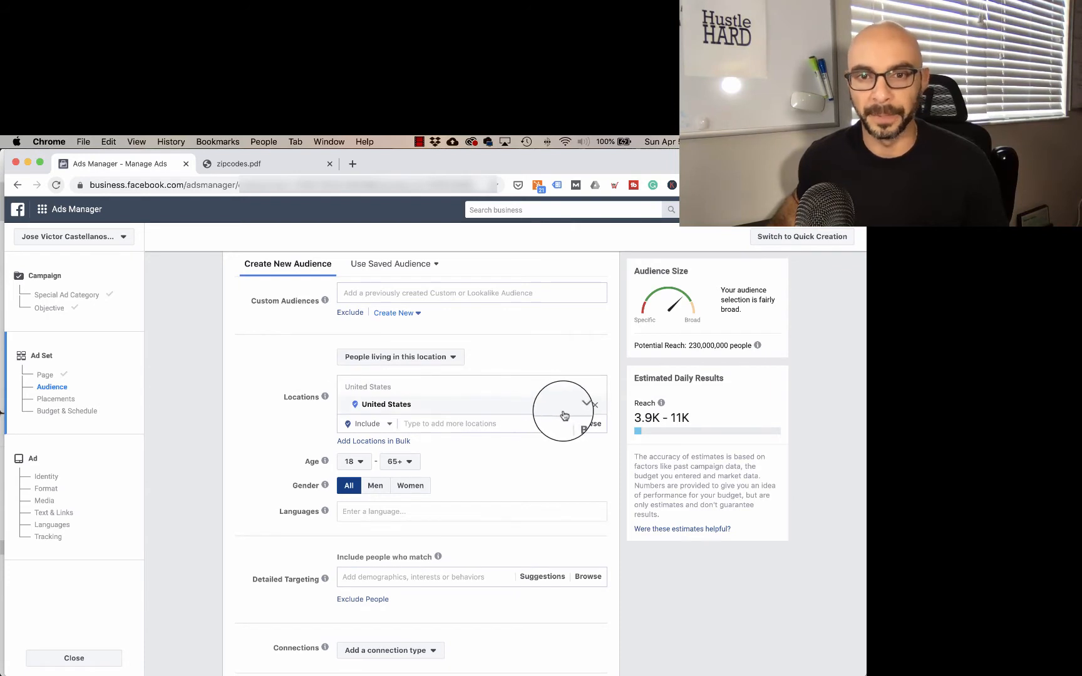
click(447, 422)
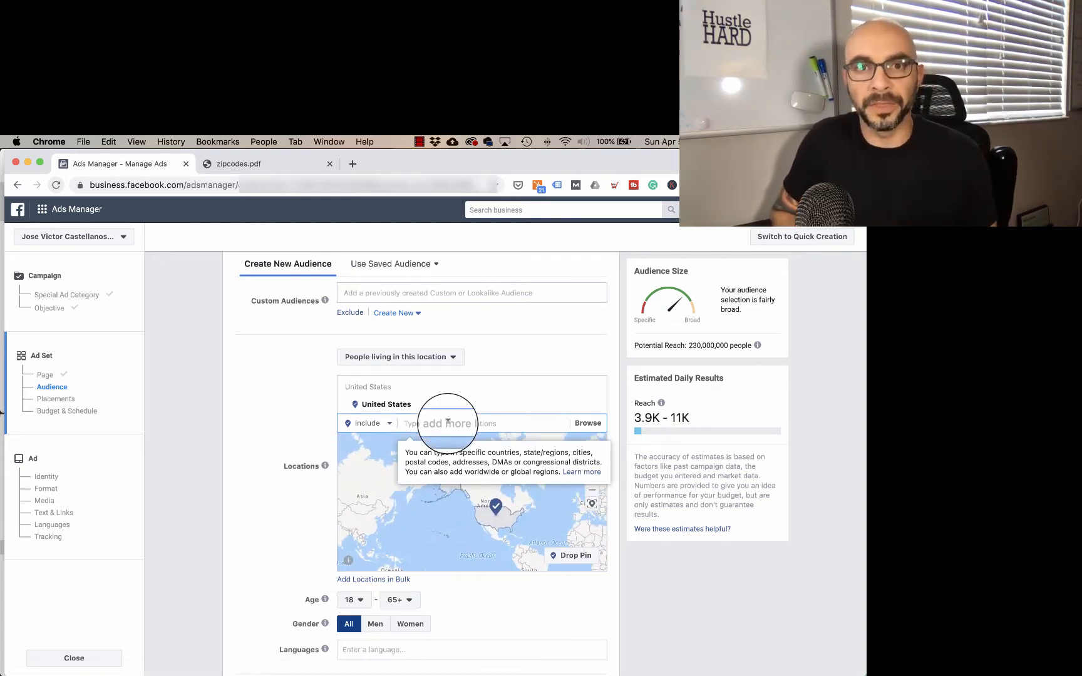
text(boyn)
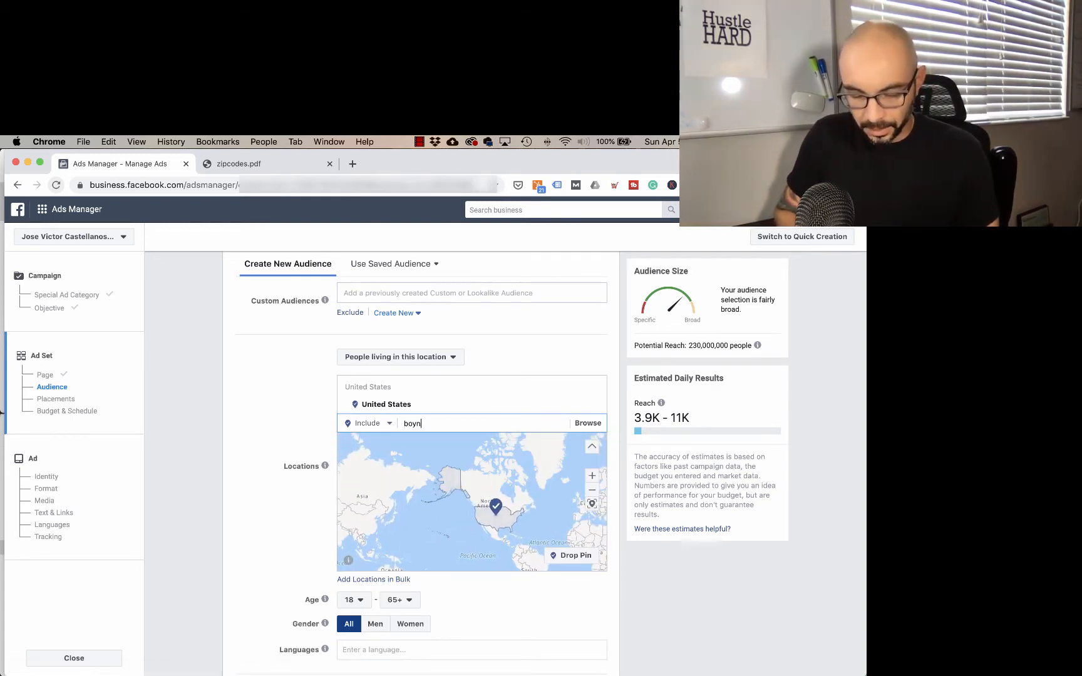
text(ton b)
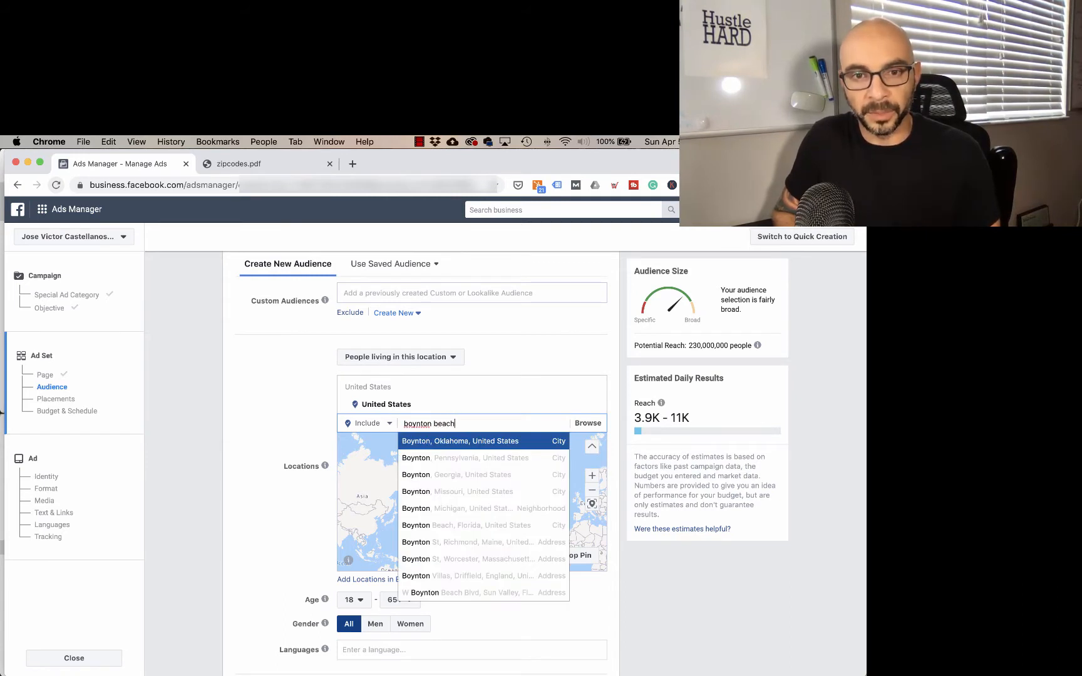
text(each)
click(462, 441)
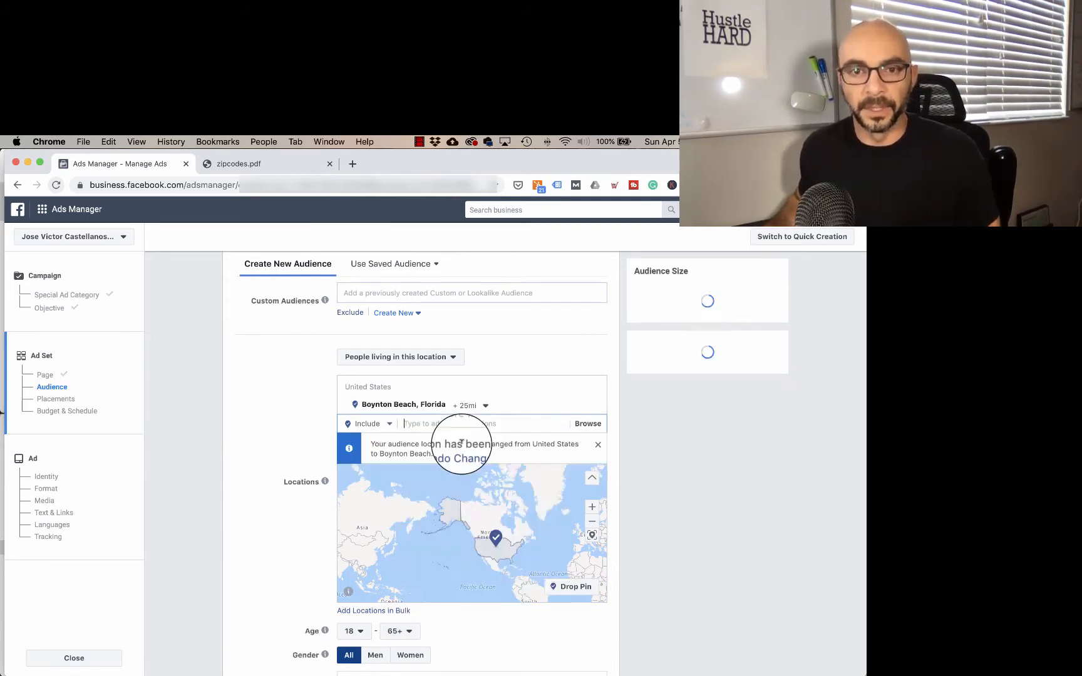
Step: Set the targeting radius around Boynton Beach to 10 miles
click(485, 409)
drag(494, 478, 475, 480)
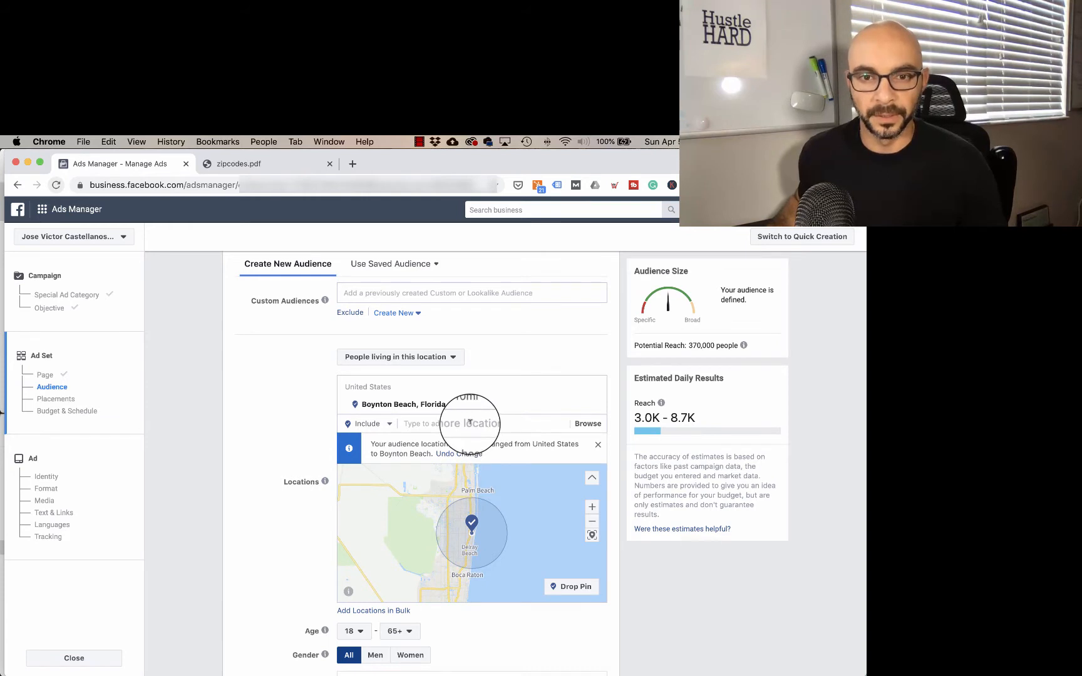
drag(474, 524, 467, 551)
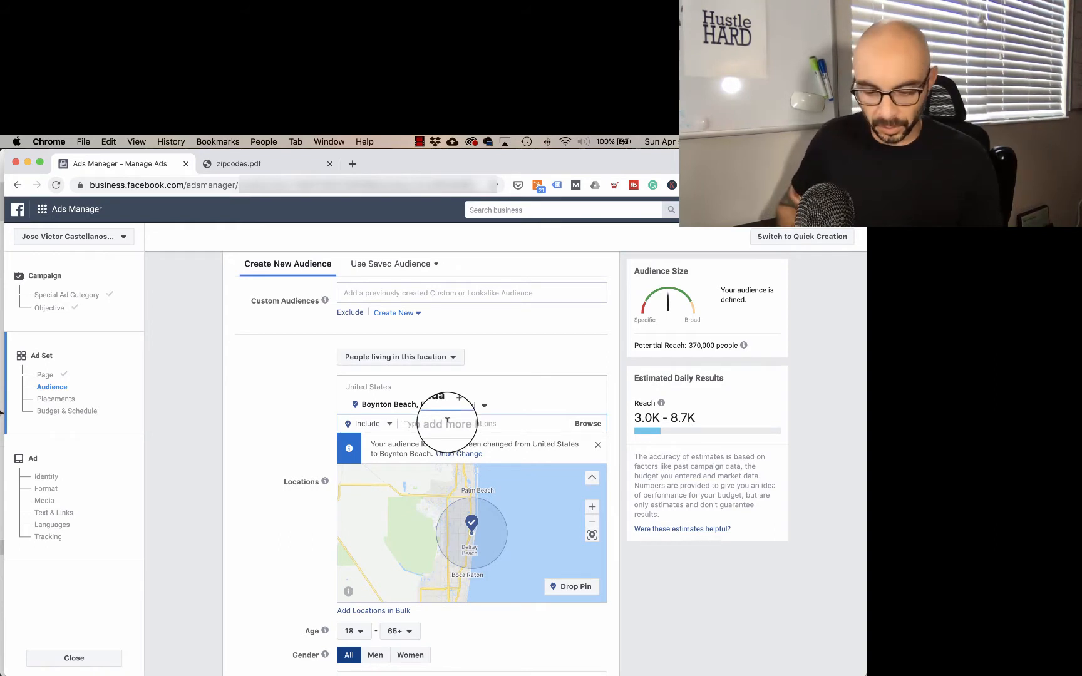
Step: Add ZIP code 33437 to the audience locations and remove Boynton Beach, Florida from them
text(334)
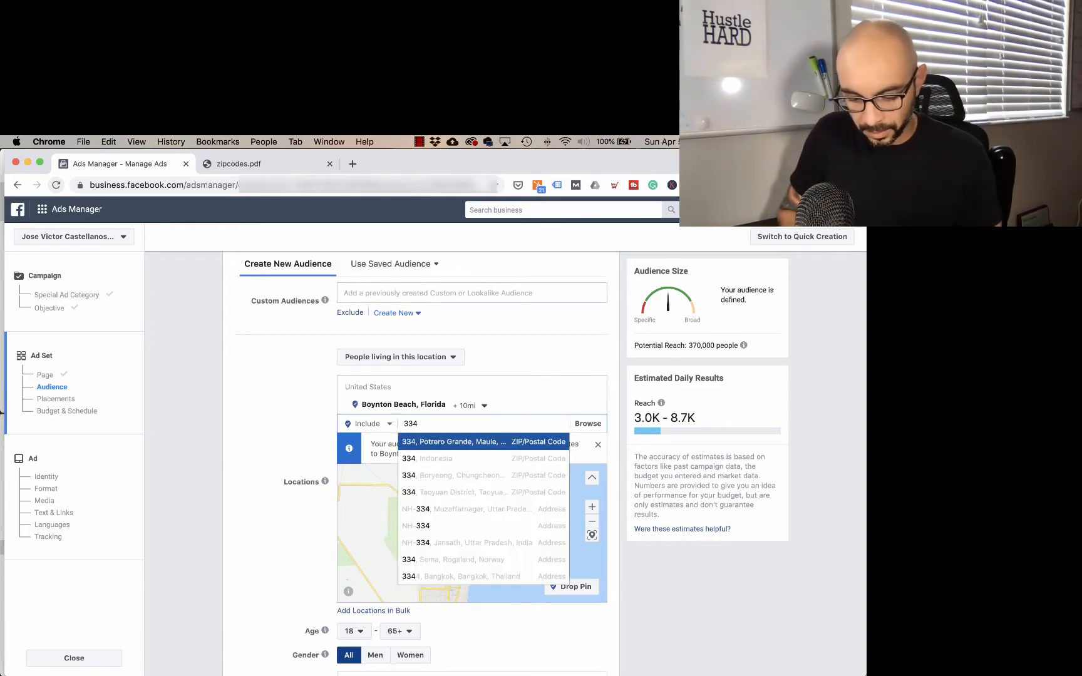
text(37)
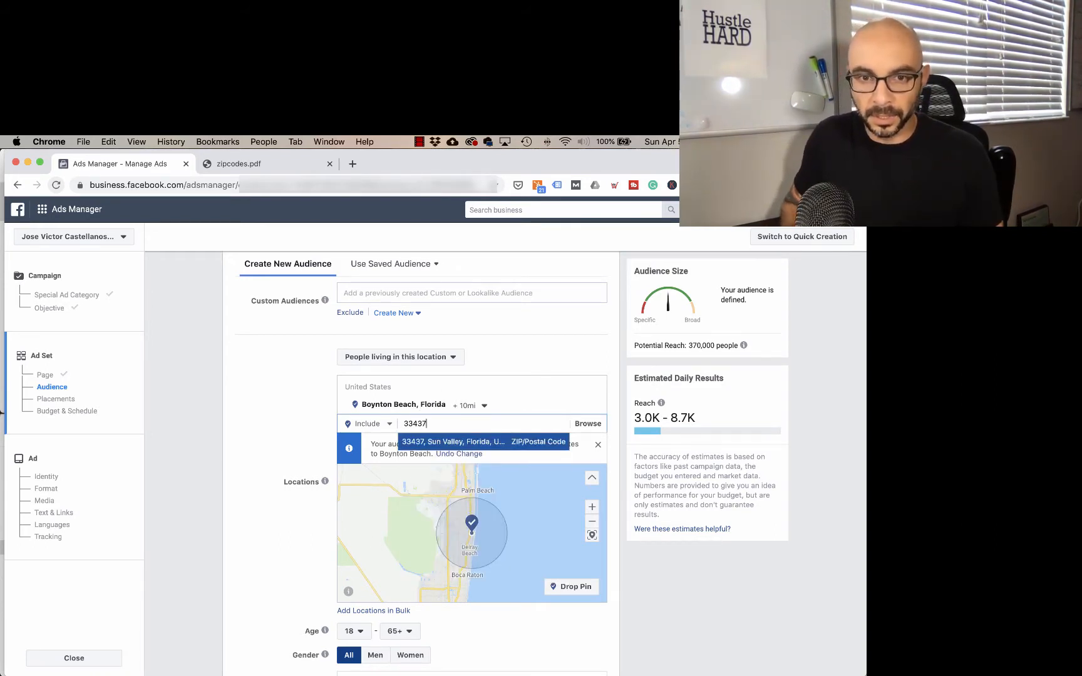
key(Return)
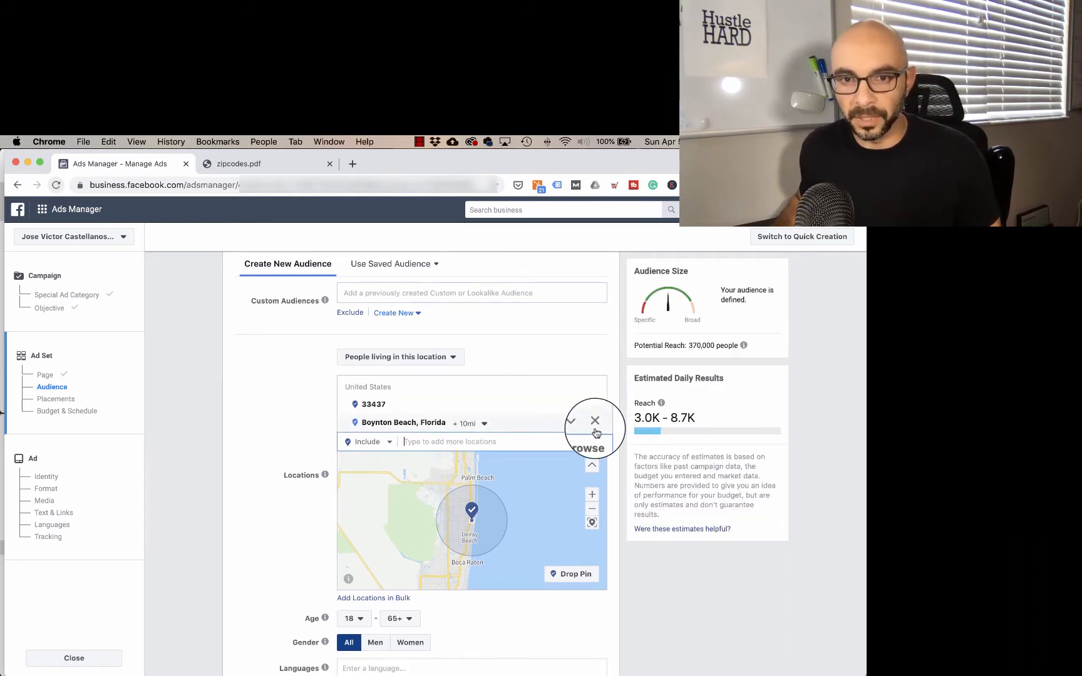
click(595, 425)
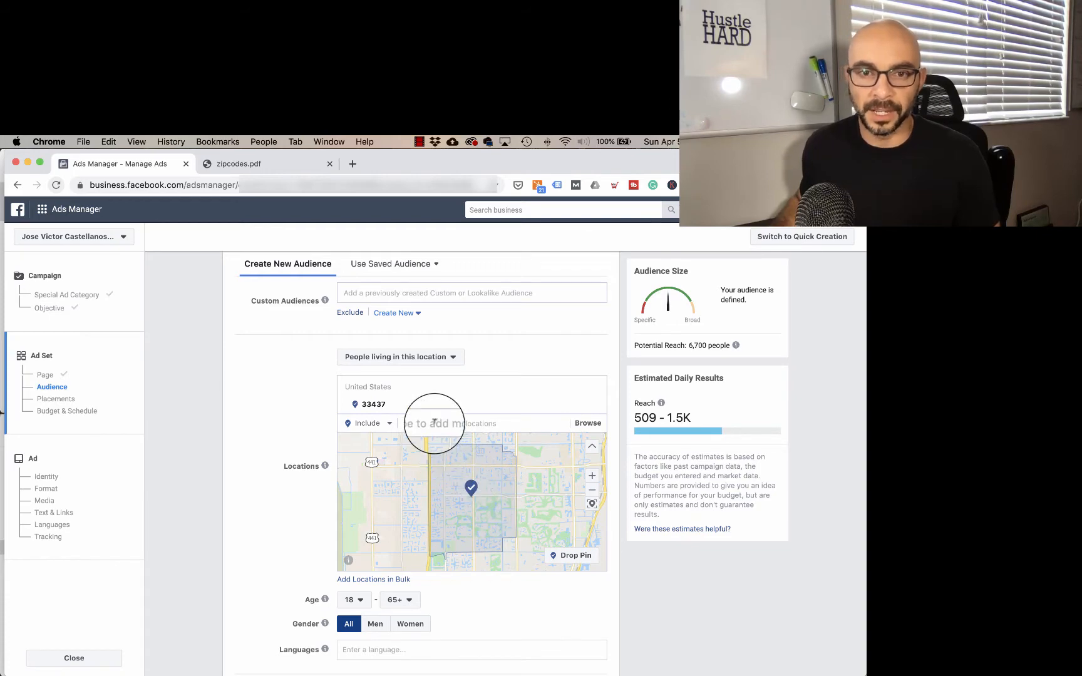
Step: Add ZIP codes 33472 and 33473 to the audience's included locations
text(334)
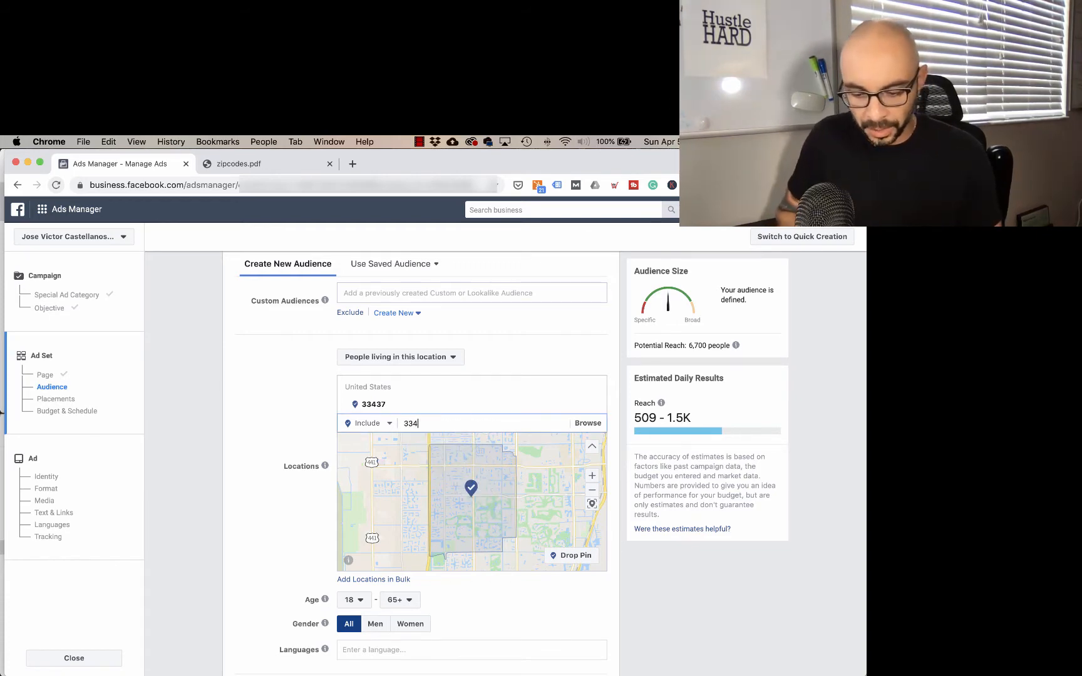
text(72)
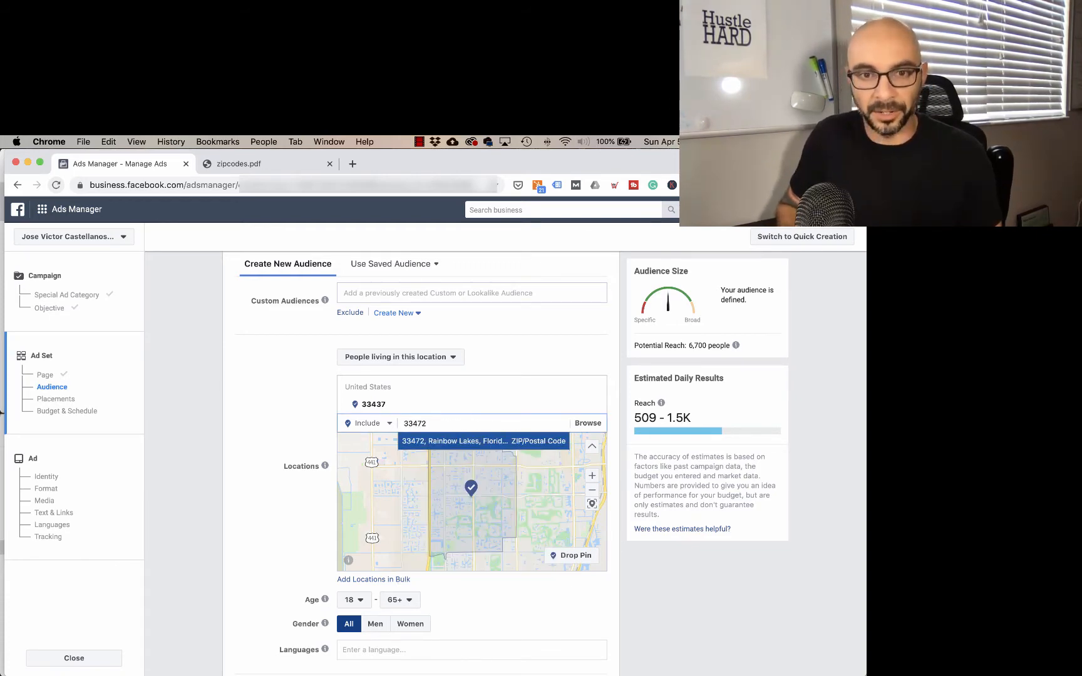
key(Return)
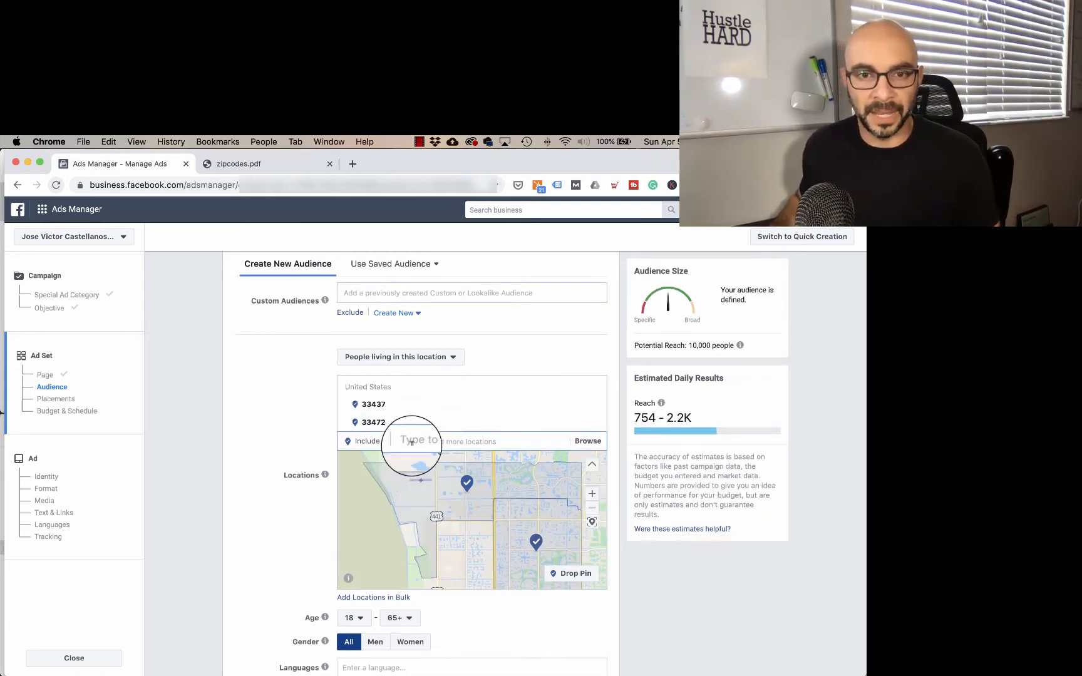
text(3)
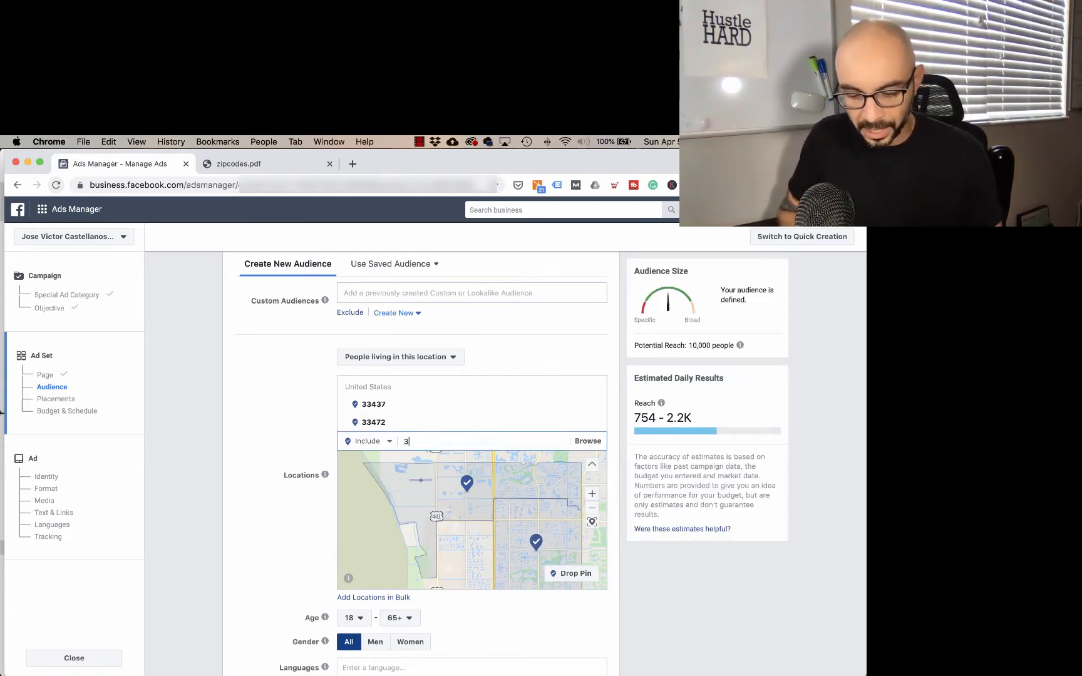
text(343)
key(BackSpace)
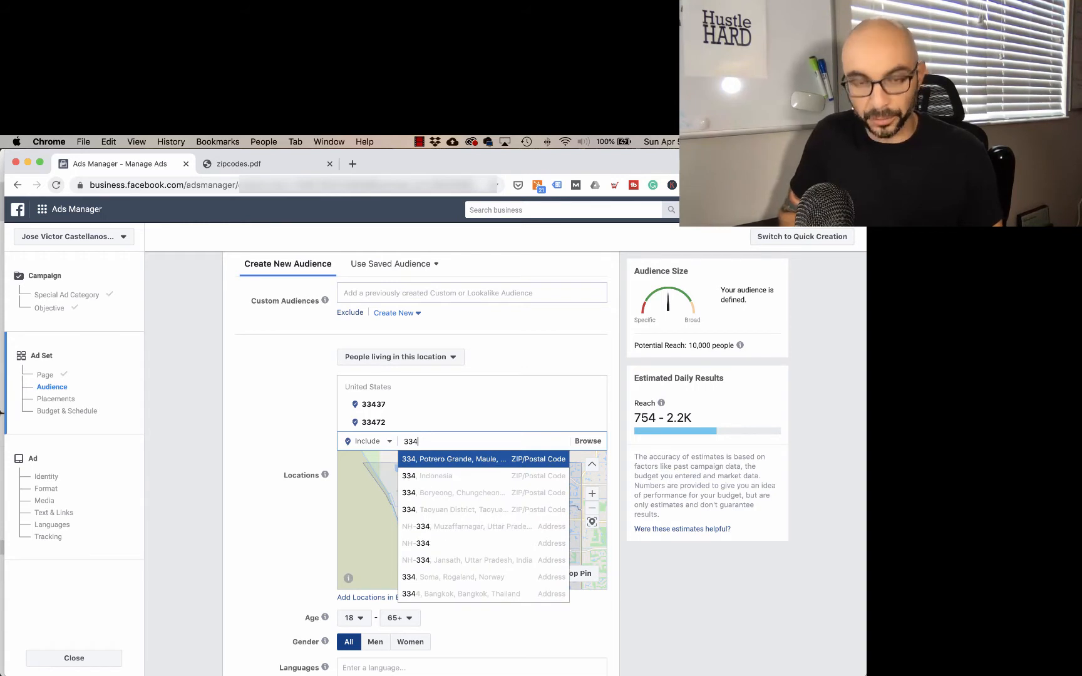
key(Return)
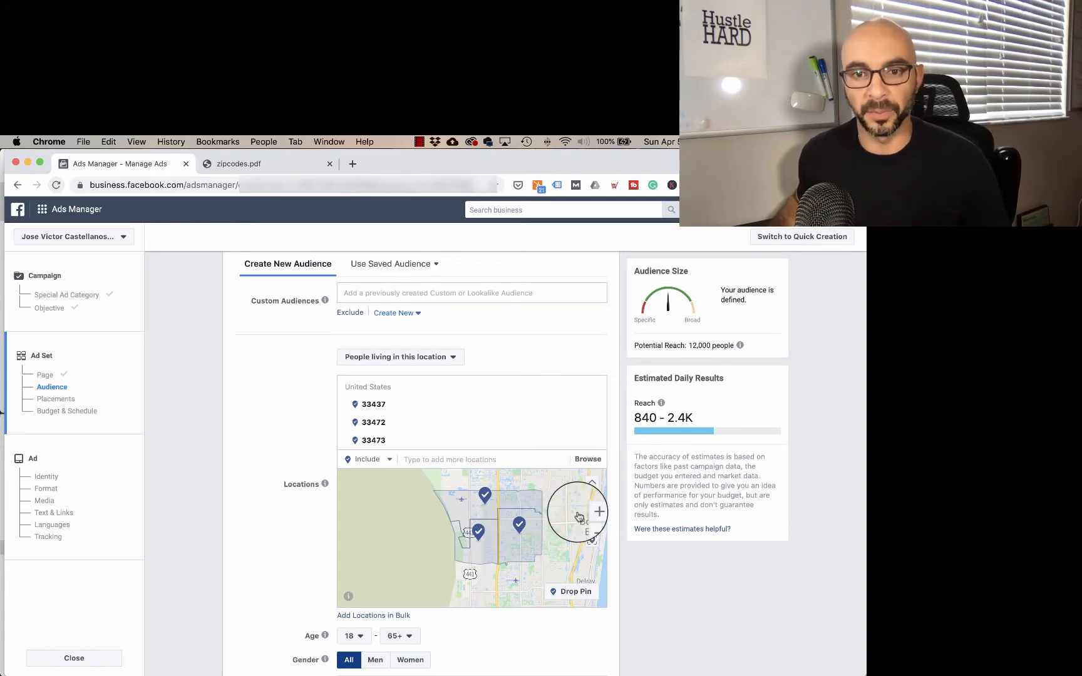
scroll(611, 501, down, 2)
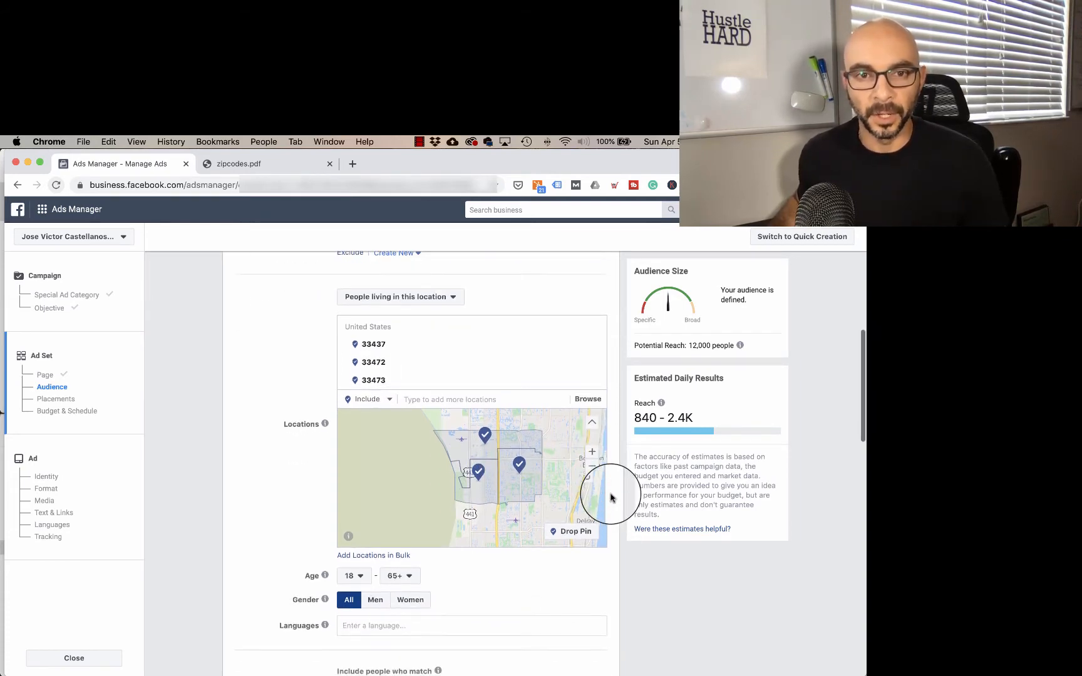
scroll(611, 483, down, 5)
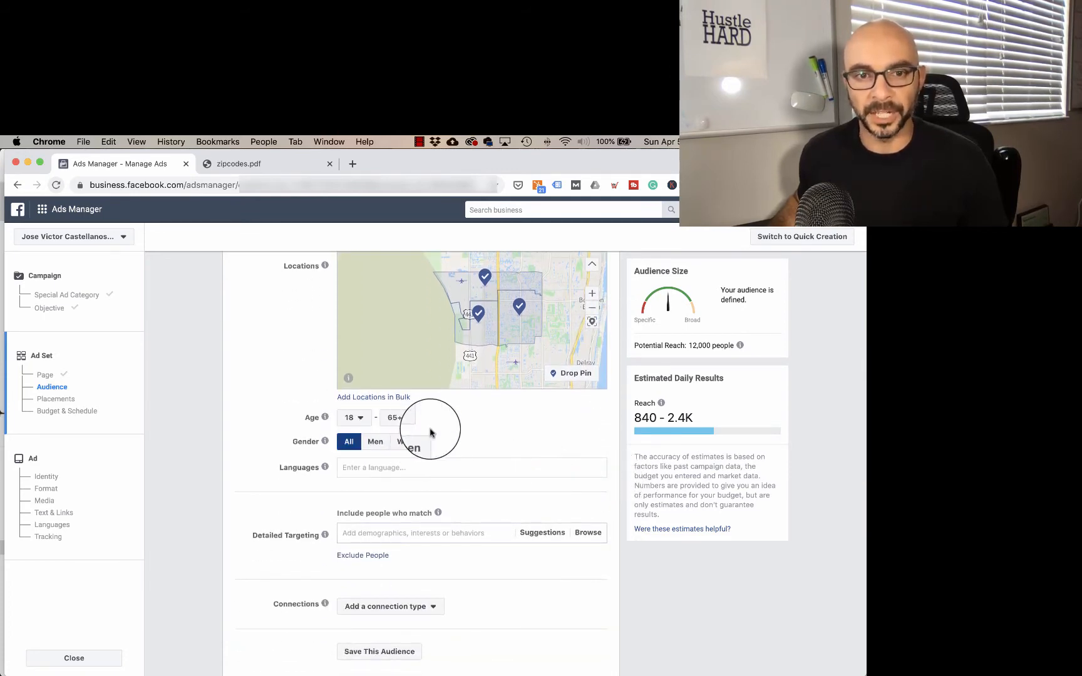
scroll(616, 476, down, 3)
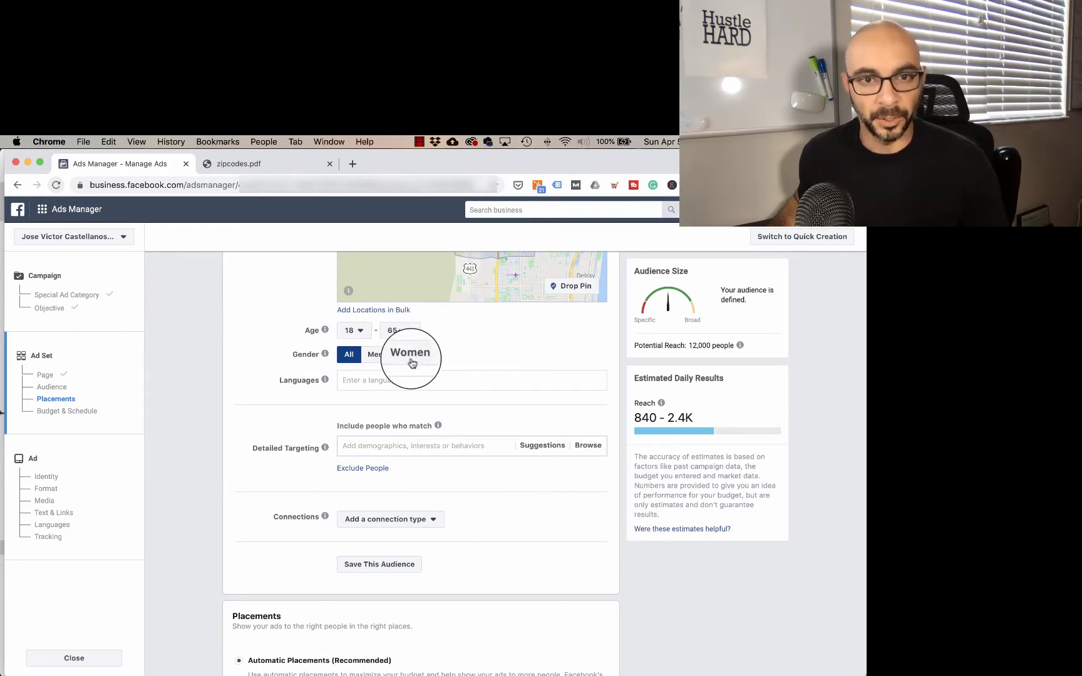
click(361, 336)
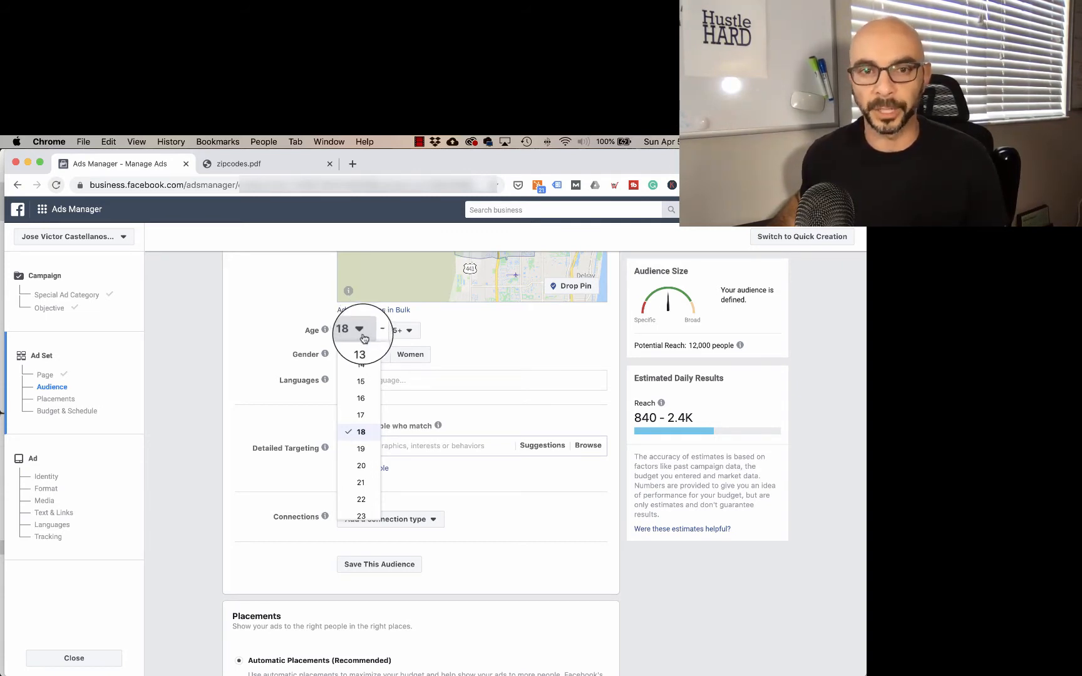
click(508, 348)
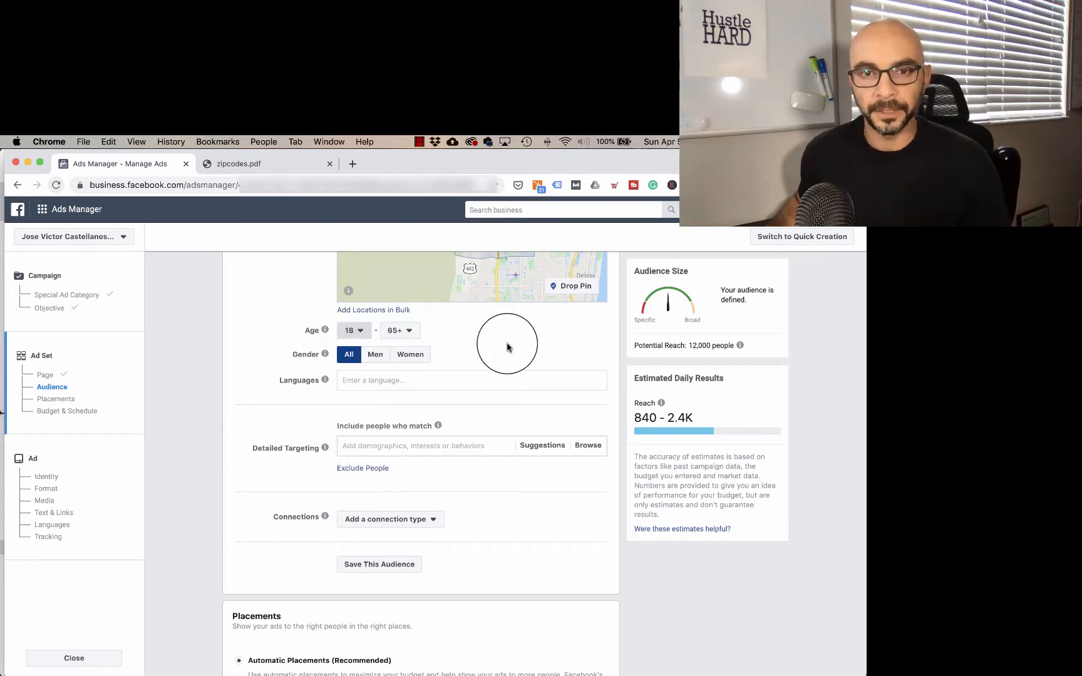
Step: Switch the ad set to a lifetime budget of $250.00 and dismiss the budget warning
scroll(483, 358, down, 5)
scroll(496, 356, down, 9)
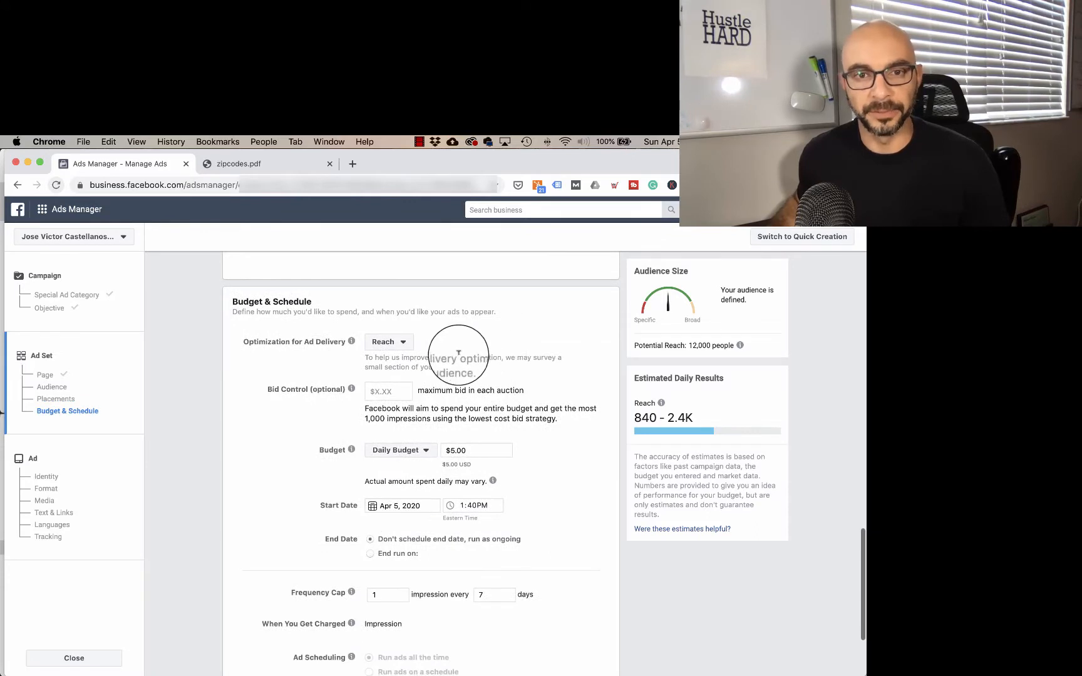
scroll(512, 338, down, 2)
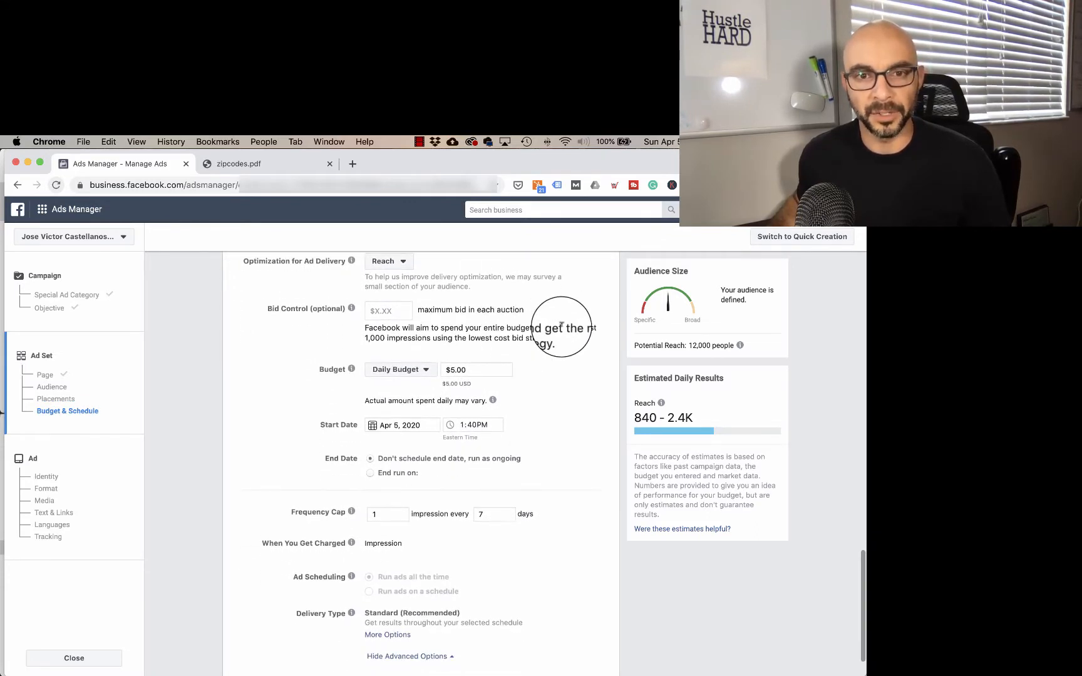
scroll(514, 341, down, 1)
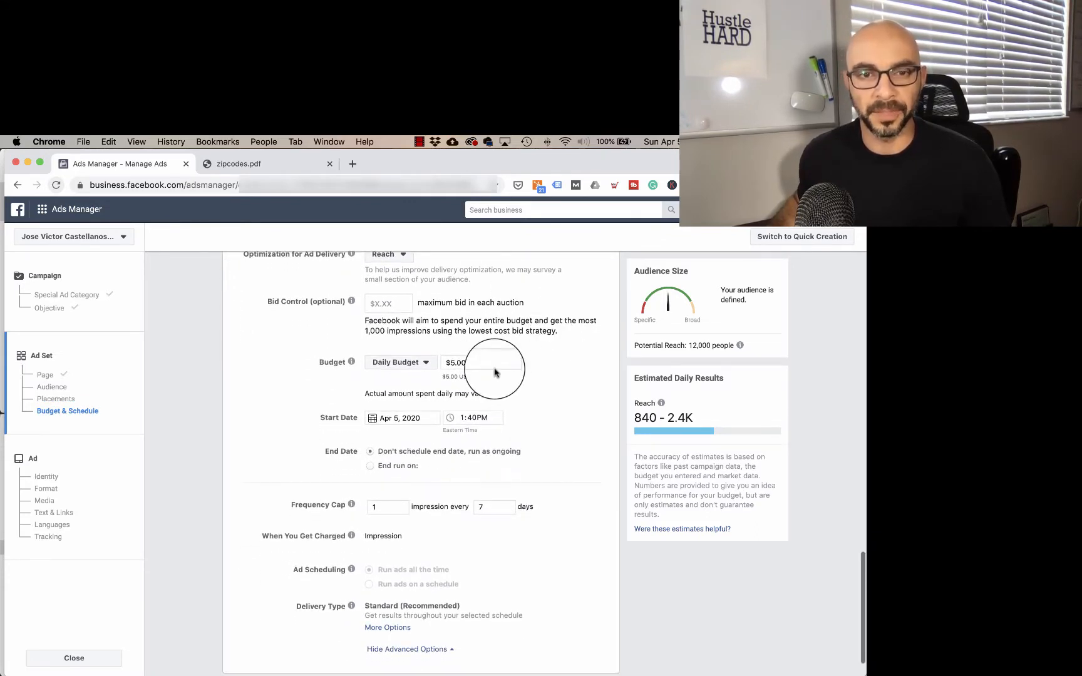
click(426, 363)
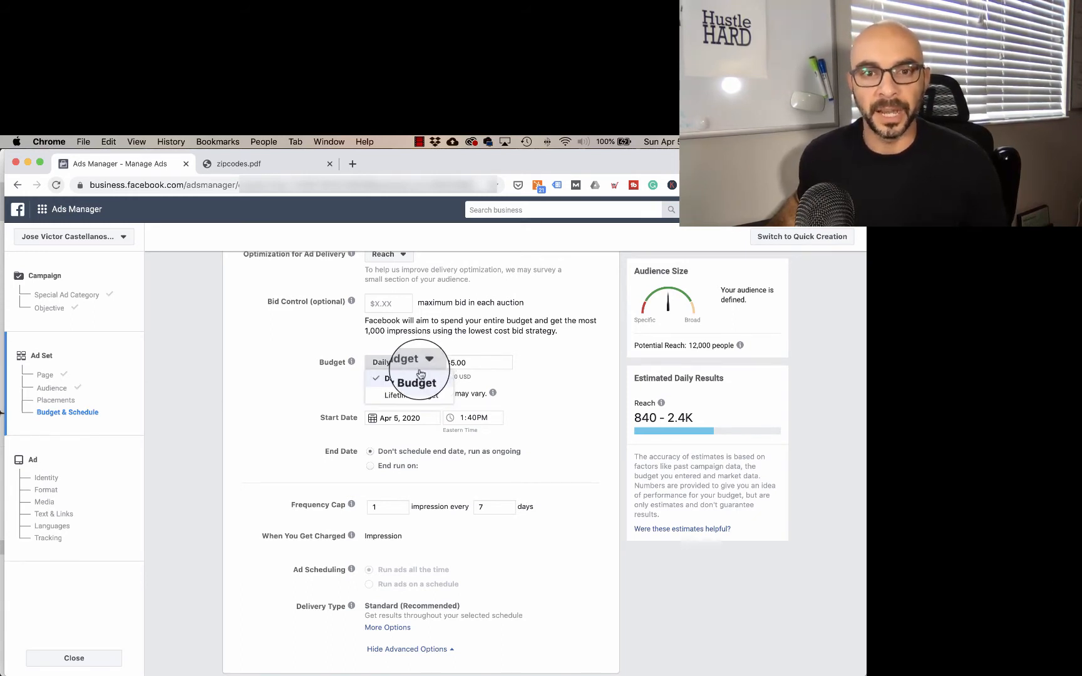
click(409, 396)
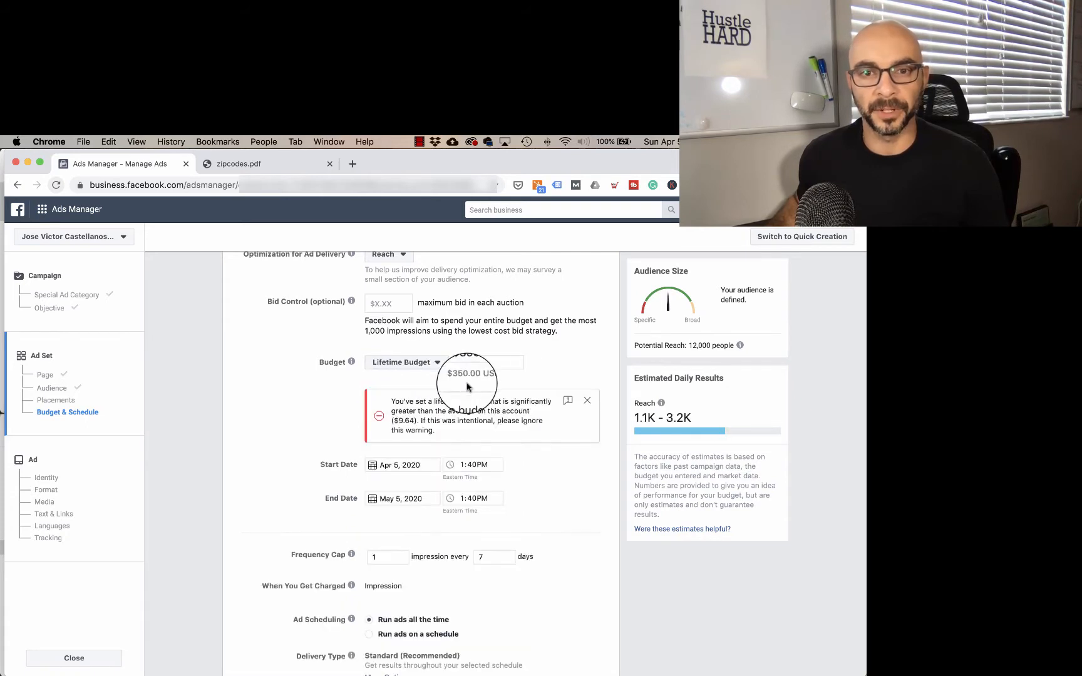
click(587, 400)
click(467, 363)
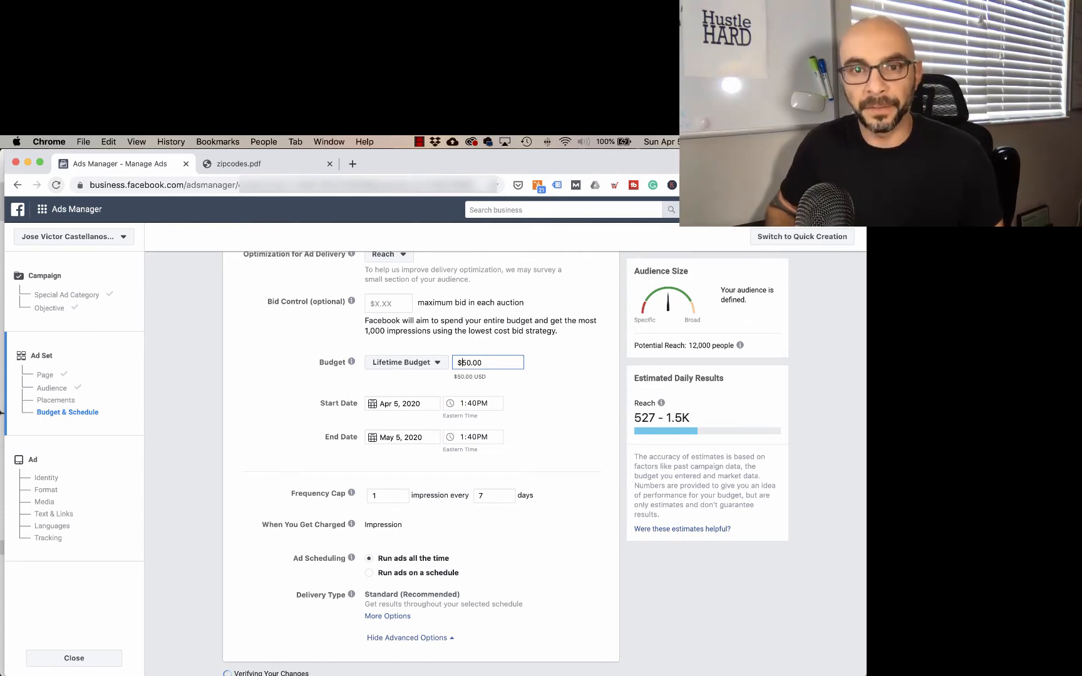
text(2)
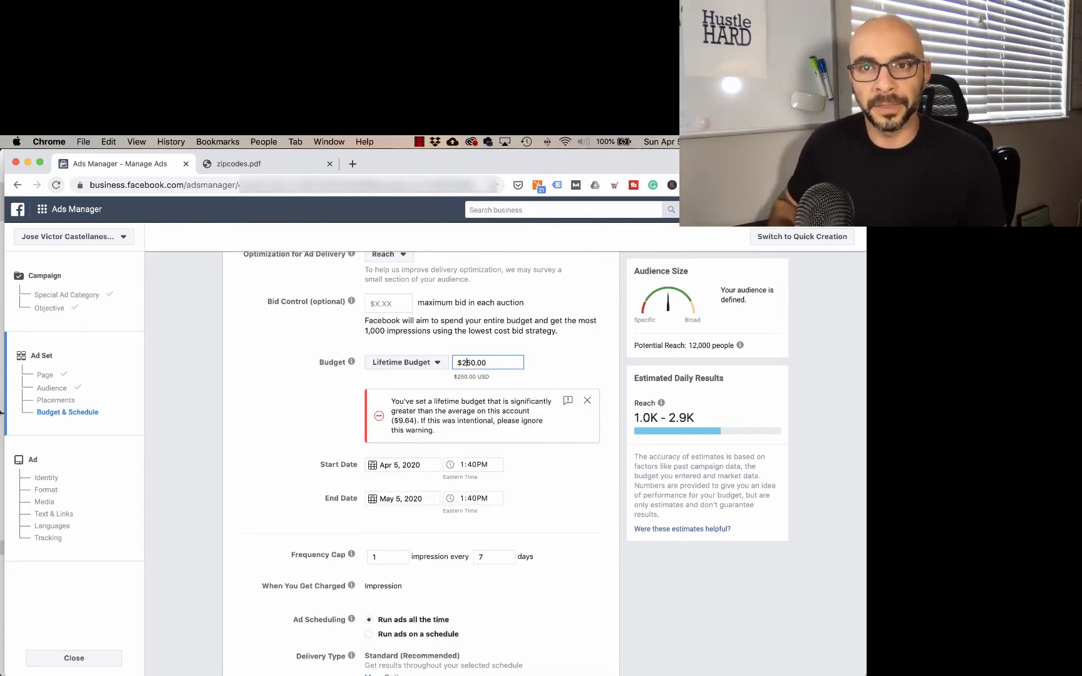
click(588, 410)
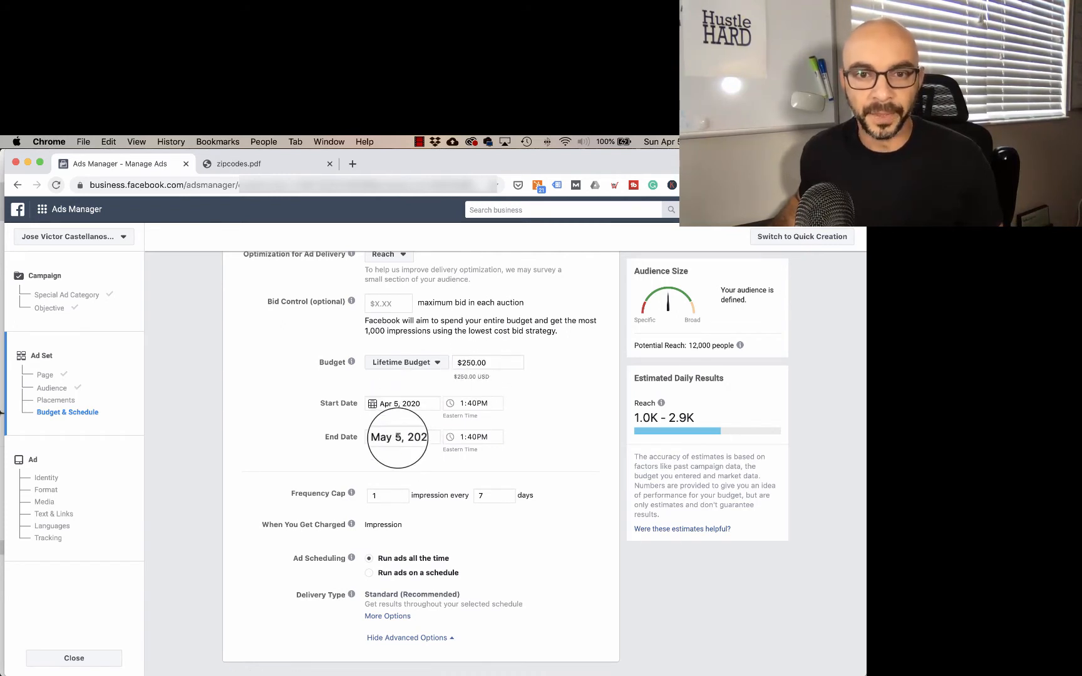
Step: Set the ad set's end date to Apr 30, 2020 and its frequency cap to 10 impressions
click(390, 437)
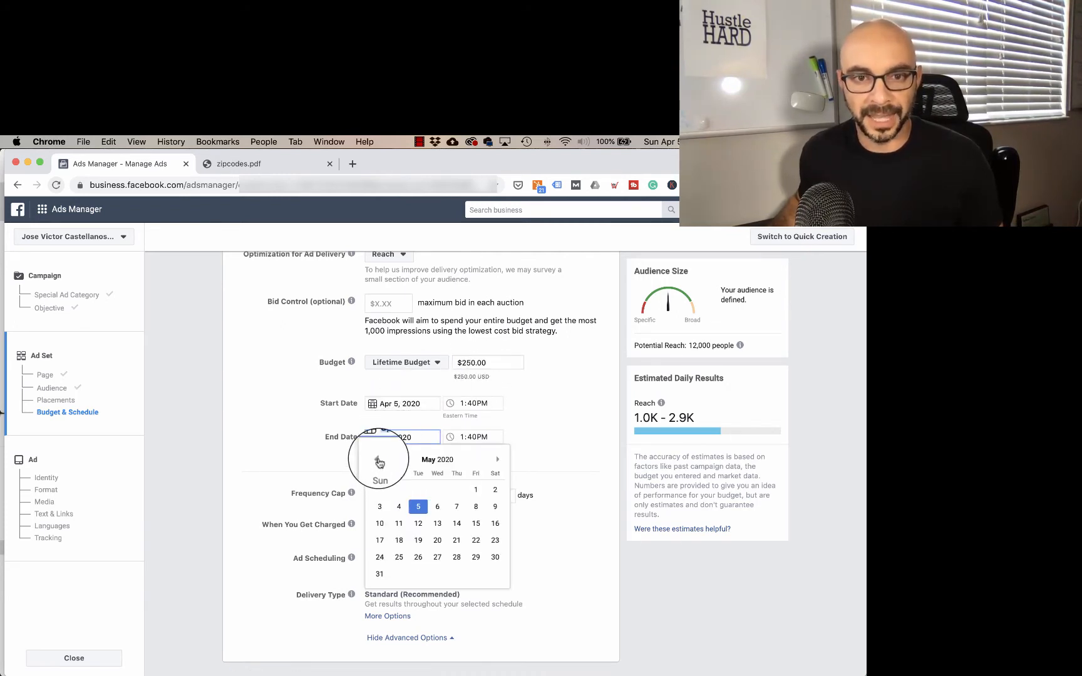
click(456, 557)
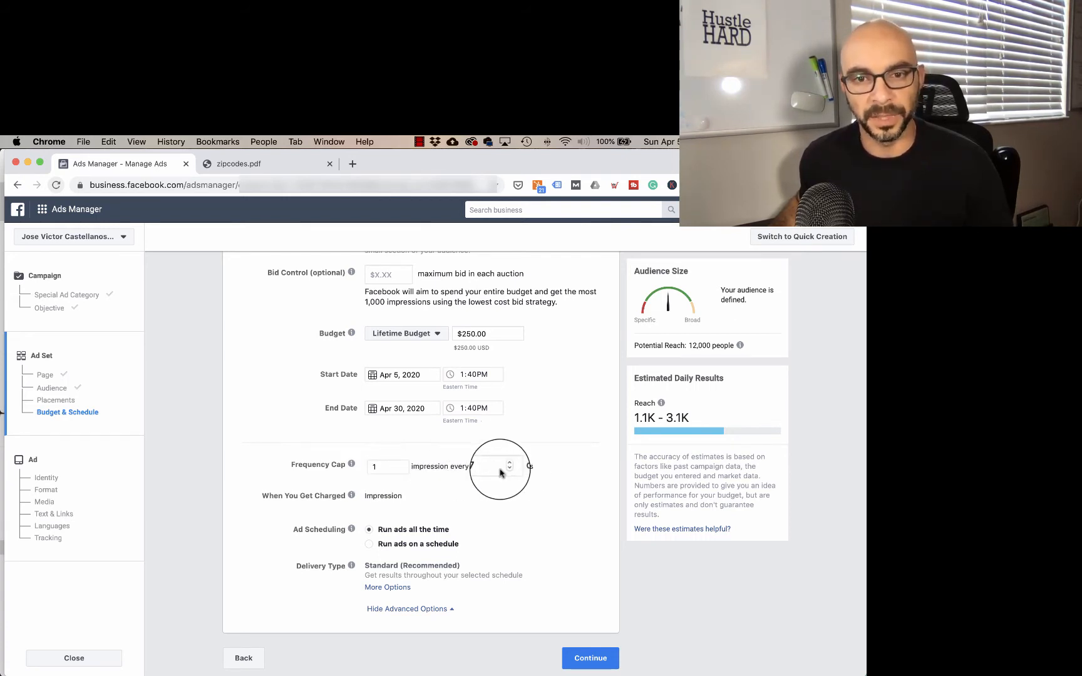
click(401, 467)
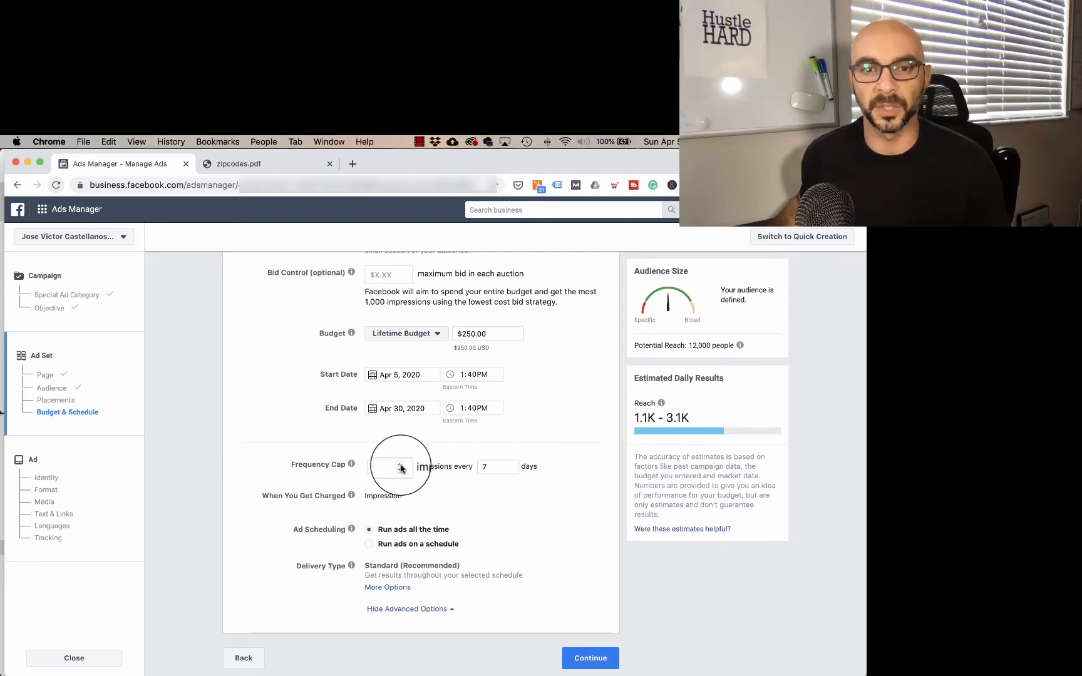
click(399, 467)
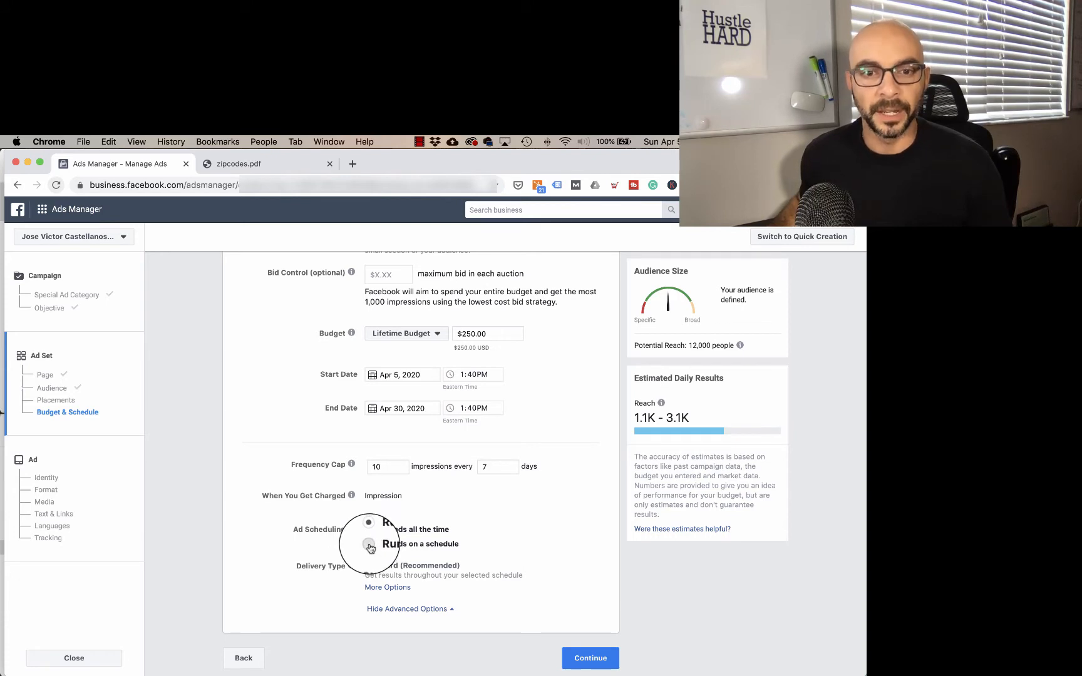
Step: Run ads on a schedule and select Monday's hours from 5am to 10am, 11am to 4pm and 5pm to midnight
click(369, 544)
scroll(376, 545, down, 3)
scroll(586, 476, down, 2)
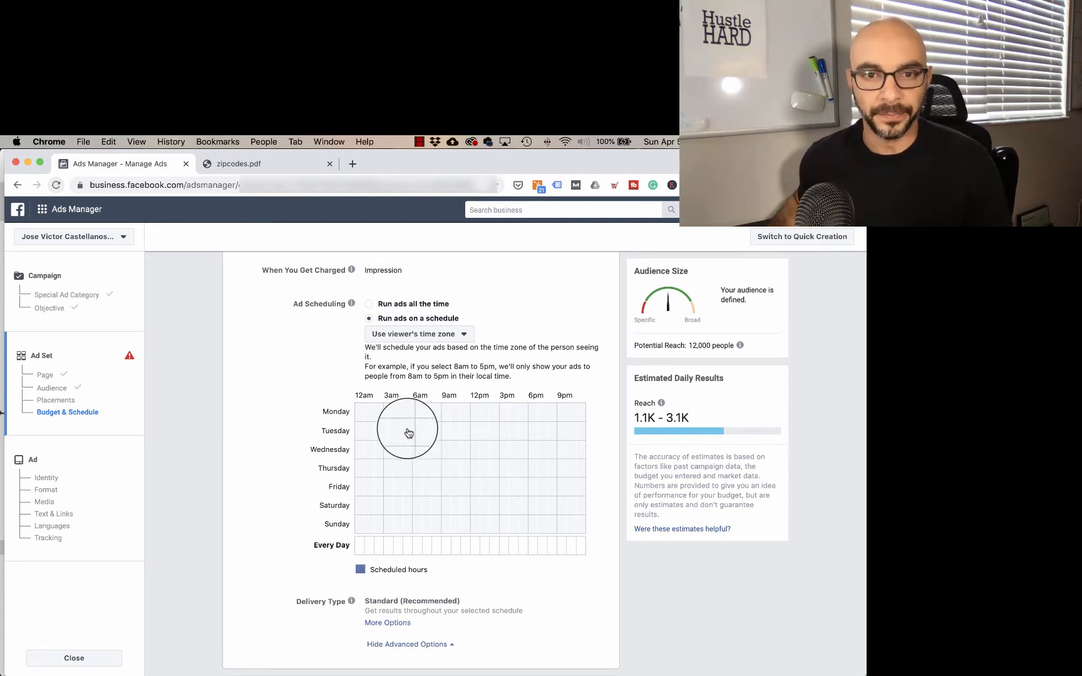
drag(408, 417, 571, 417)
click(436, 417)
click(467, 415)
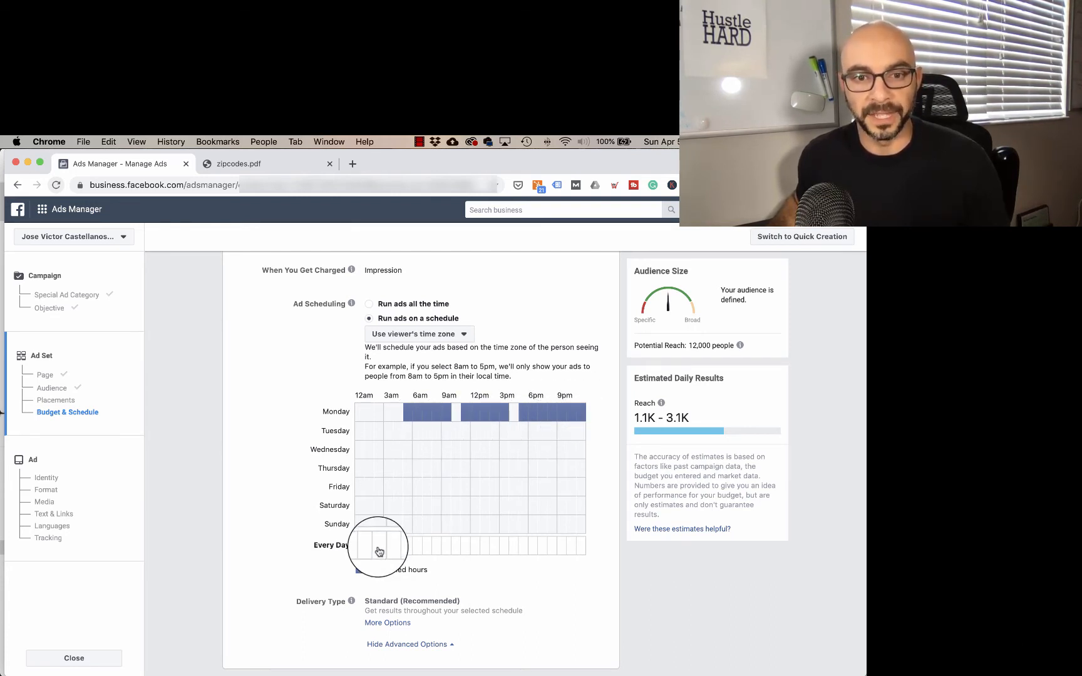
Step: Schedule the hours from 2am to 6am, 10am to 12pm and 1pm to 2pm for every day
drag(379, 551, 409, 551)
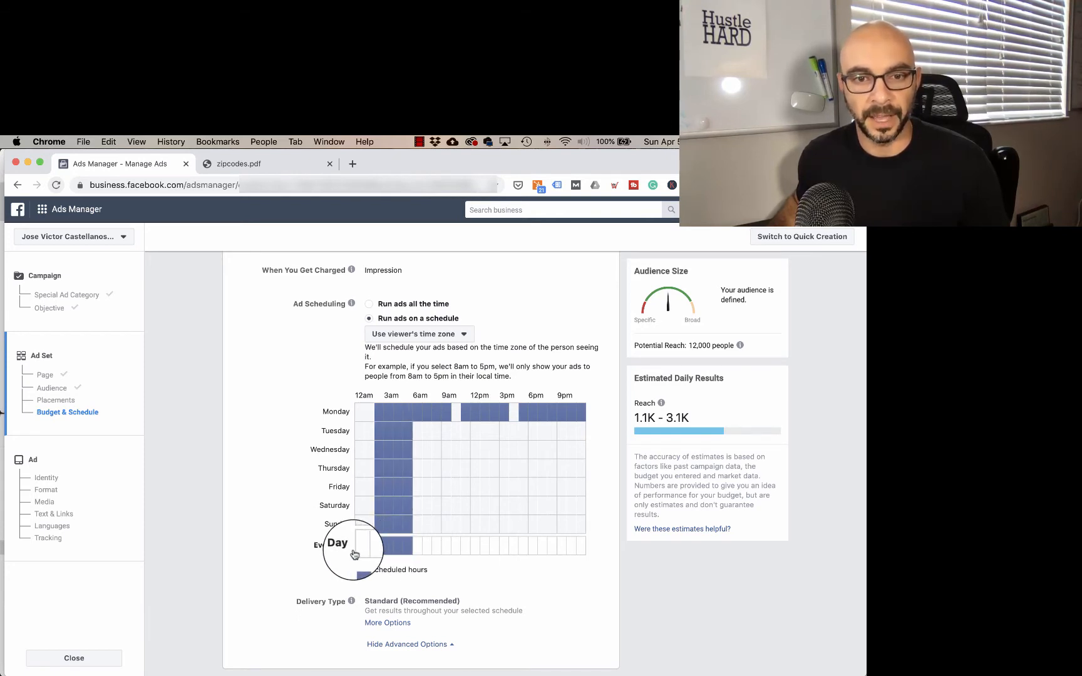
click(456, 545)
click(465, 546)
click(485, 546)
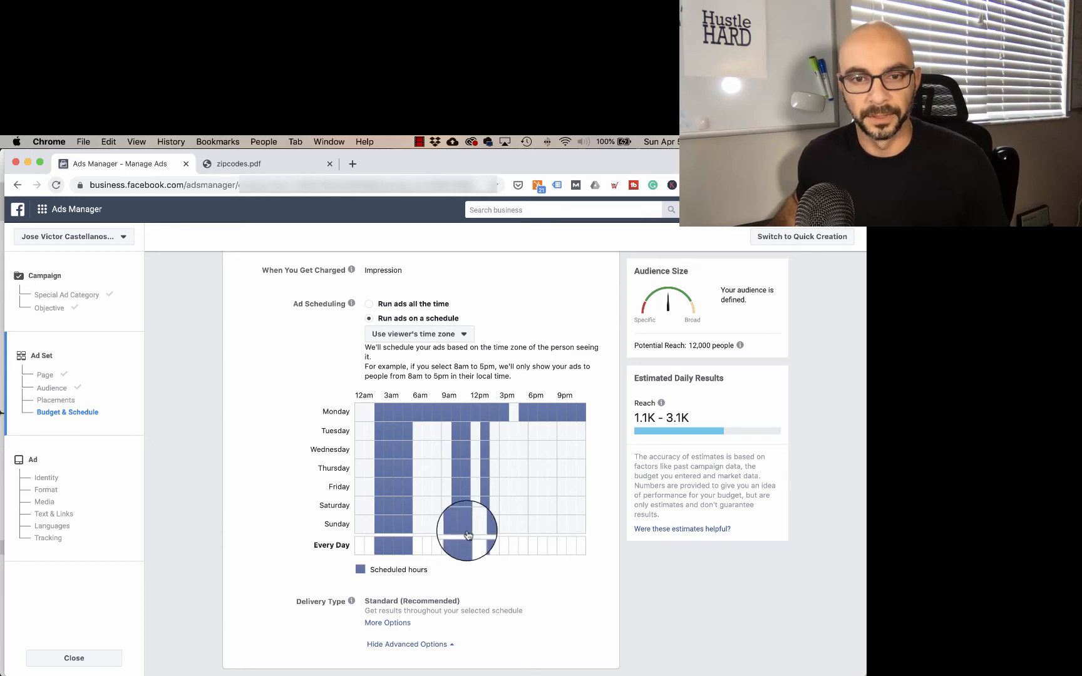
Step: Unschedule Friday 10am to 12pm and Wednesday's 4am and 11am hours, and add Tuesday 2pm to 5pm
click(456, 487)
click(464, 486)
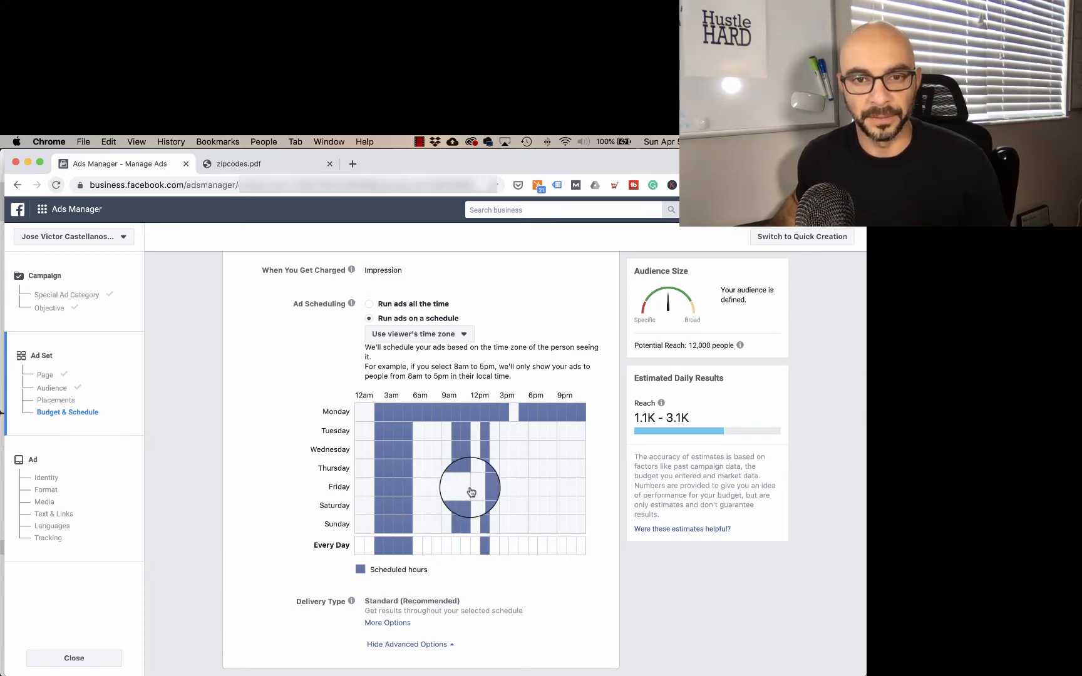
click(396, 457)
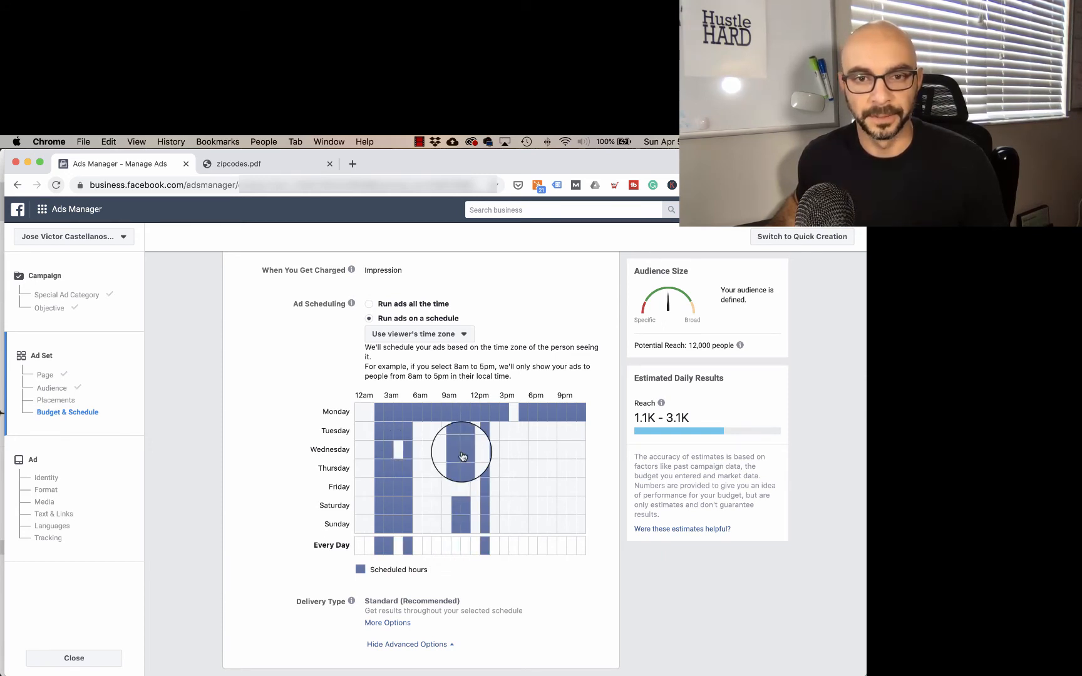
click(462, 452)
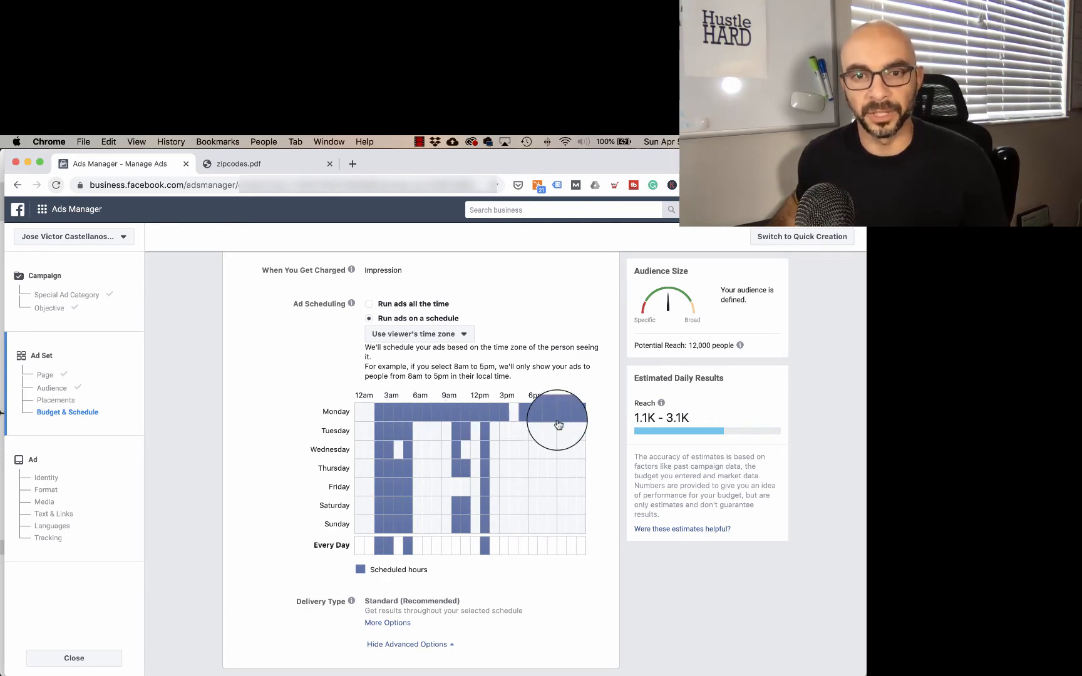
click(496, 434)
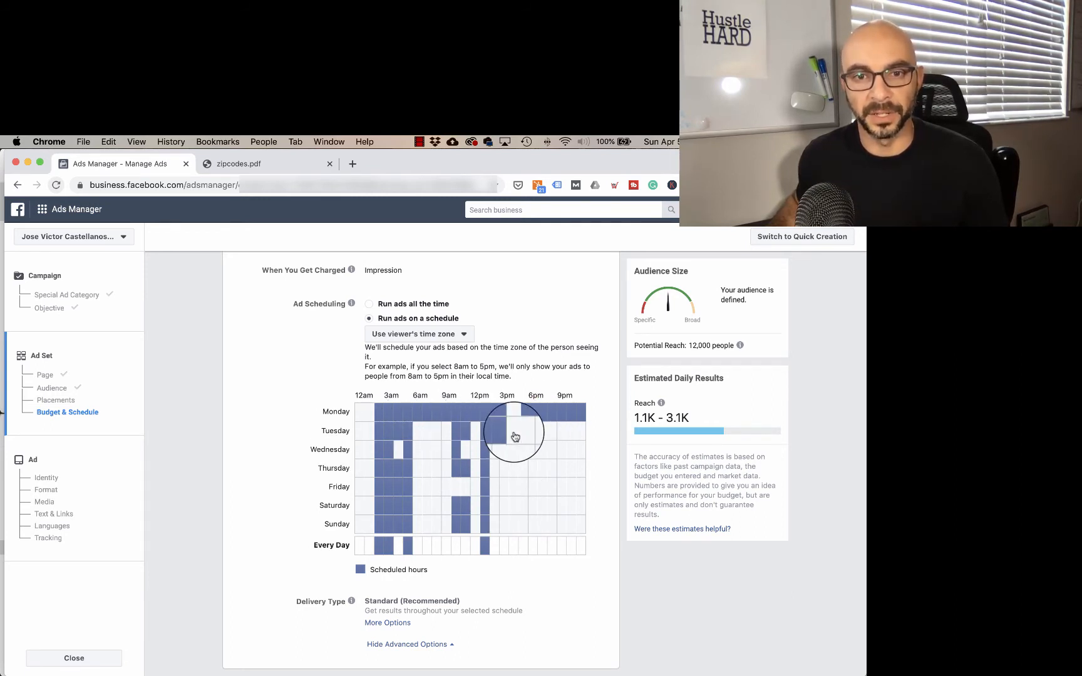
click(514, 434)
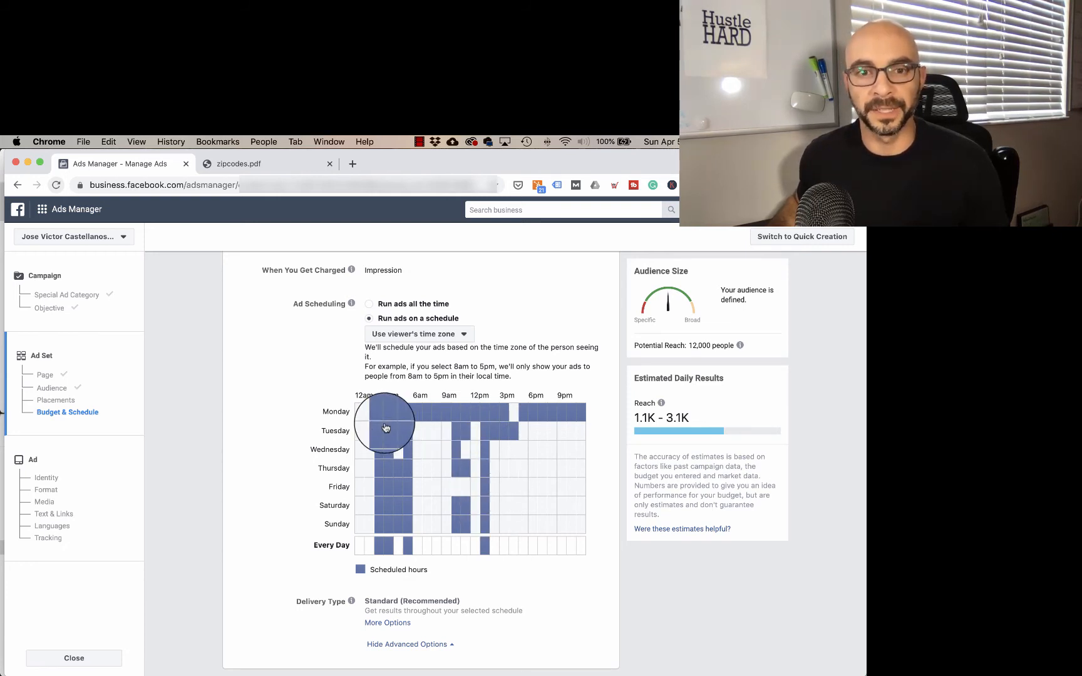
Step: Continue to the ad setup and review the Facebook Page and Instagram account chosen as its identity
scroll(540, 476, down, 1)
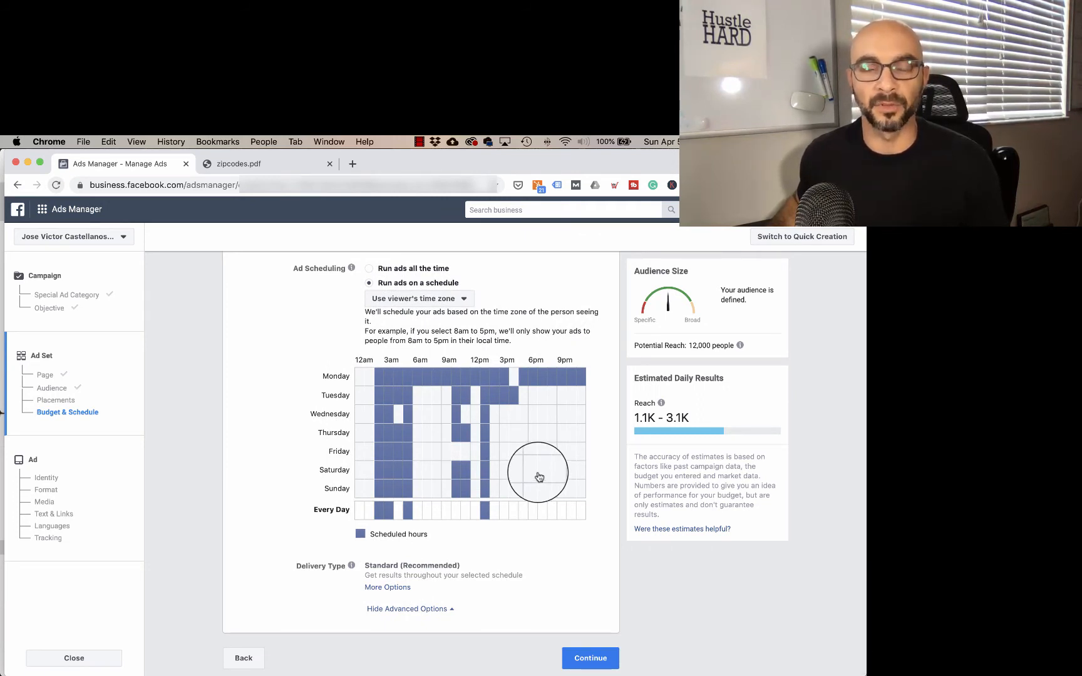
click(589, 659)
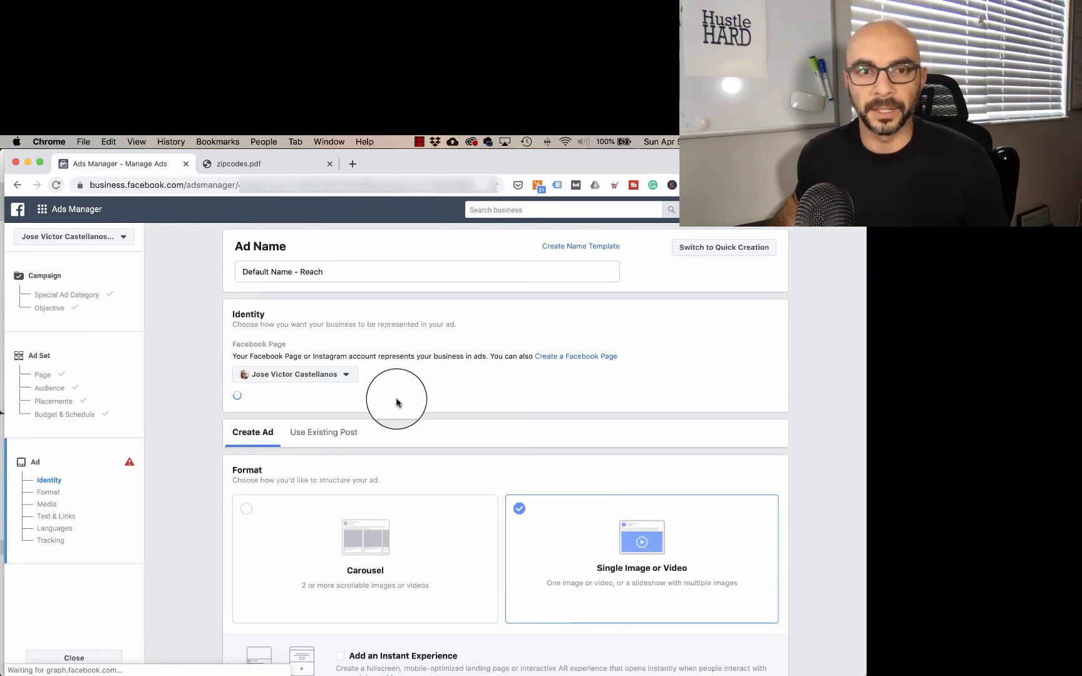
scroll(404, 395, down, 3)
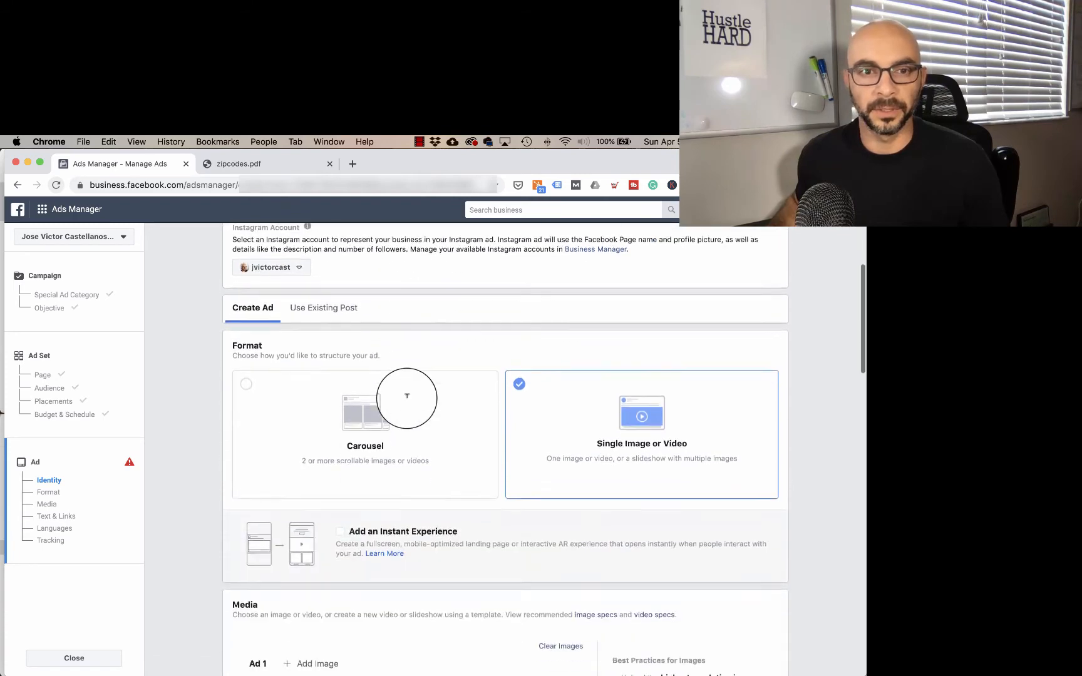
scroll(342, 366, up, 2)
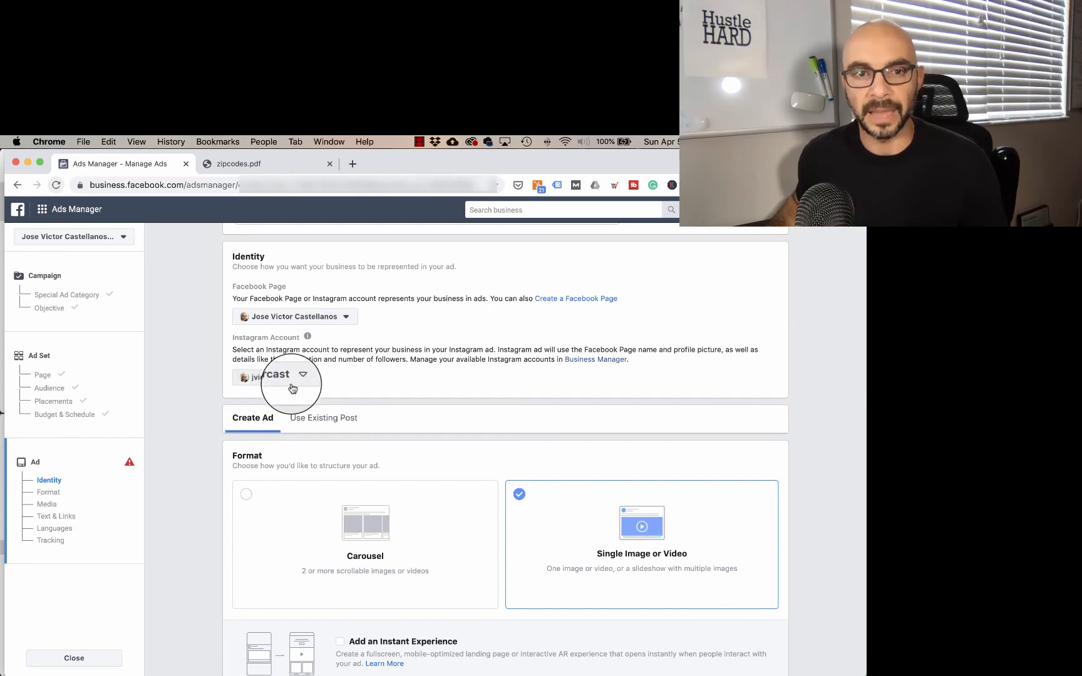
Step: Replace the ad's image with the 1000 × 667 account image of a man handing over a paper bag
scroll(346, 377, down, 5)
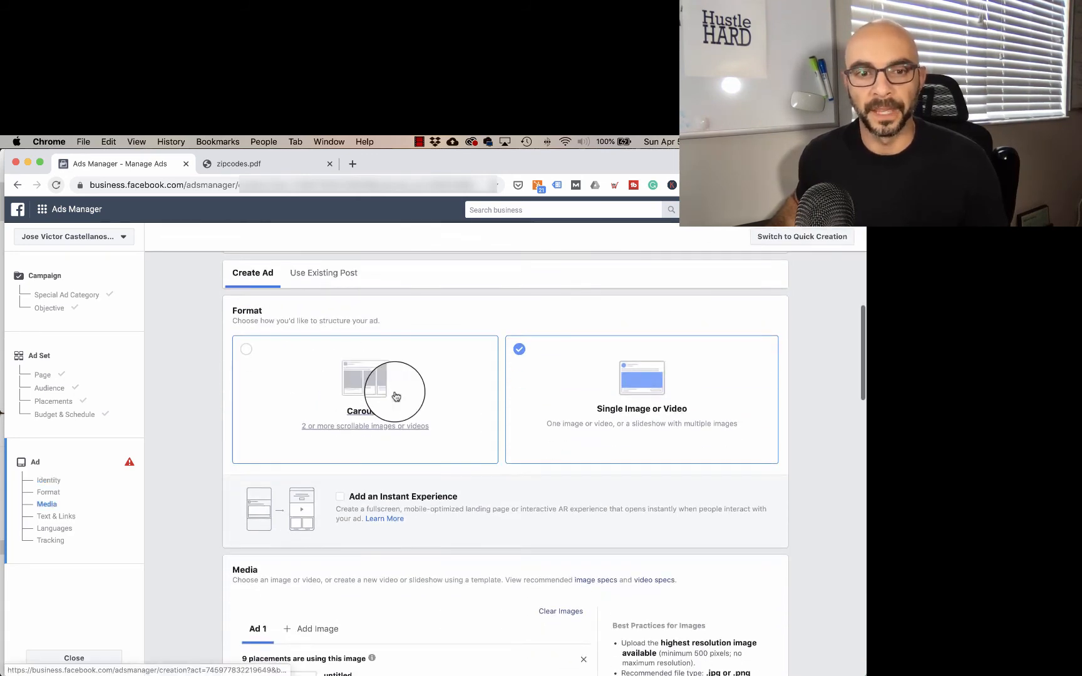
scroll(394, 394, down, 2)
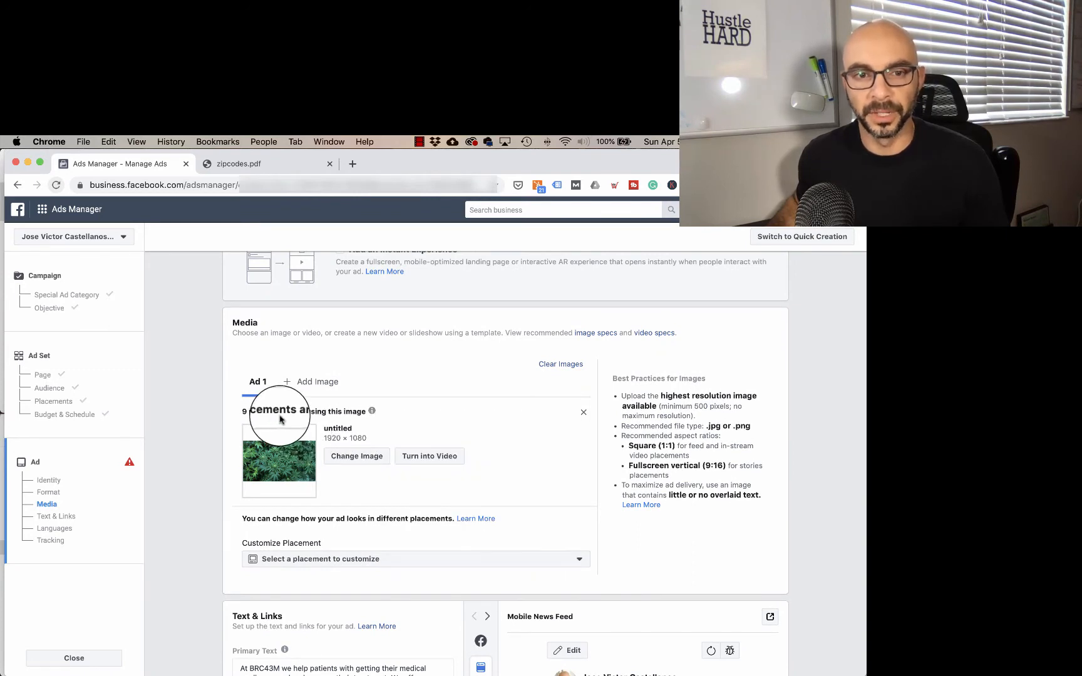
click(583, 413)
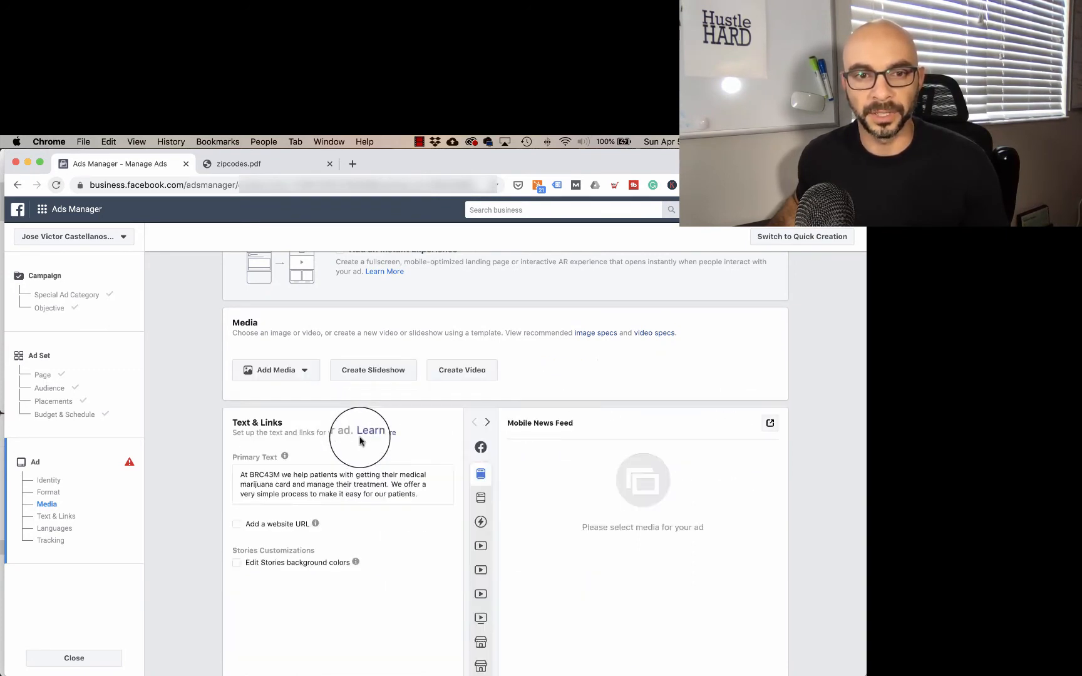
click(275, 370)
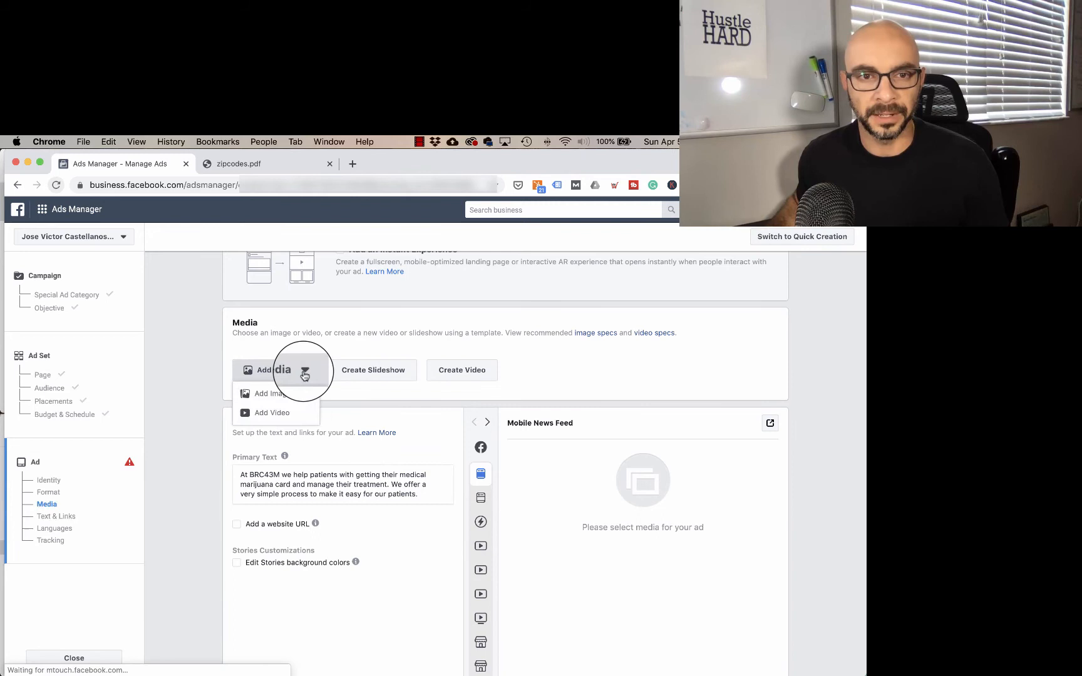
click(277, 396)
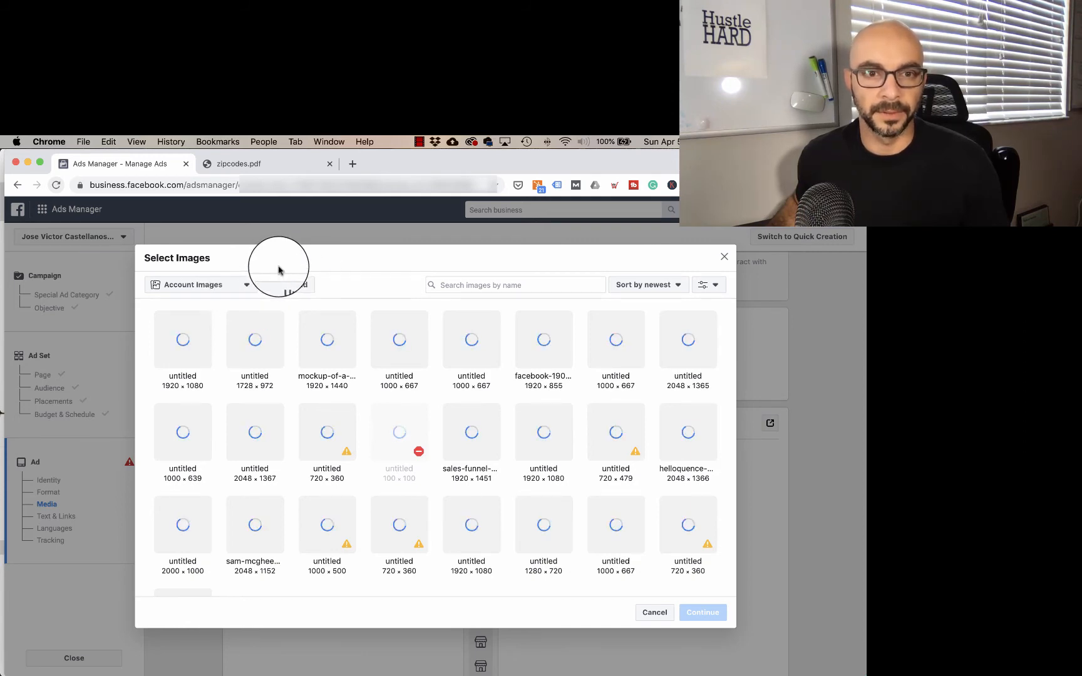
click(396, 276)
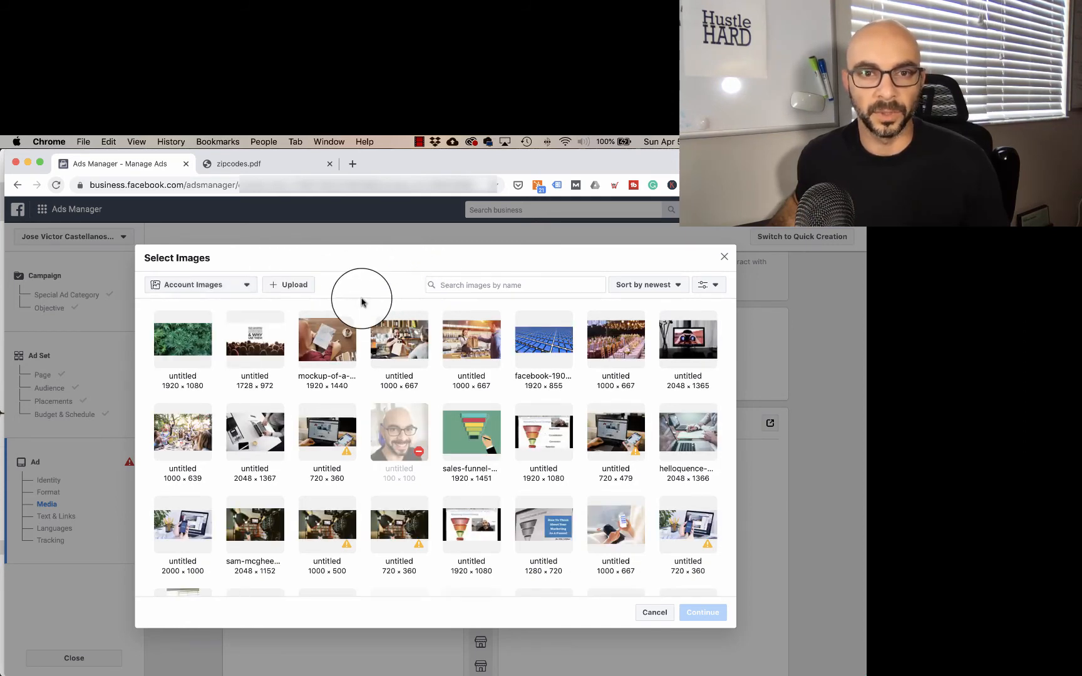
click(408, 343)
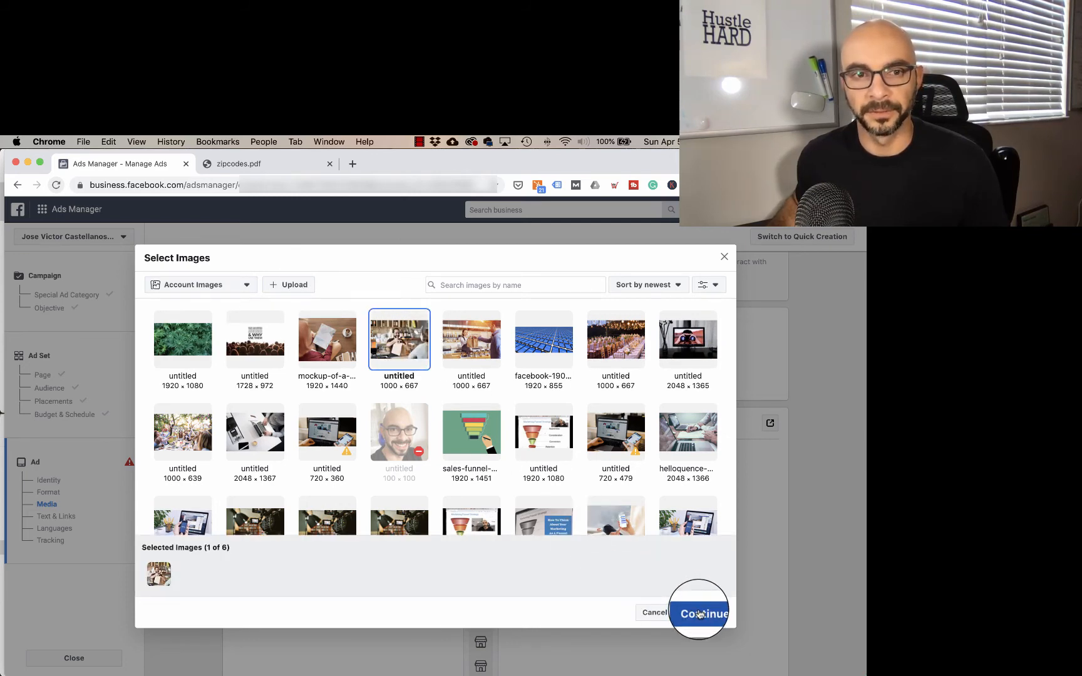
click(699, 614)
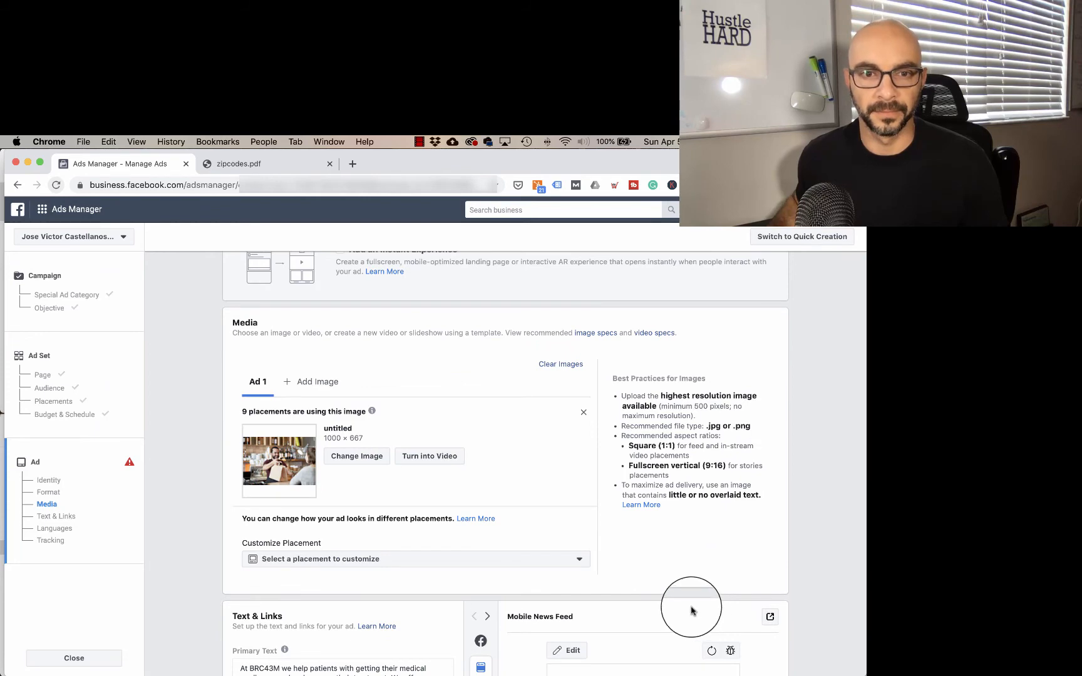
Step: Replace the primary text with "Curbside Pickup & Delivery Available. Home-Cooked Meals without the mess. Order Today!"
scroll(220, 360, down, 5)
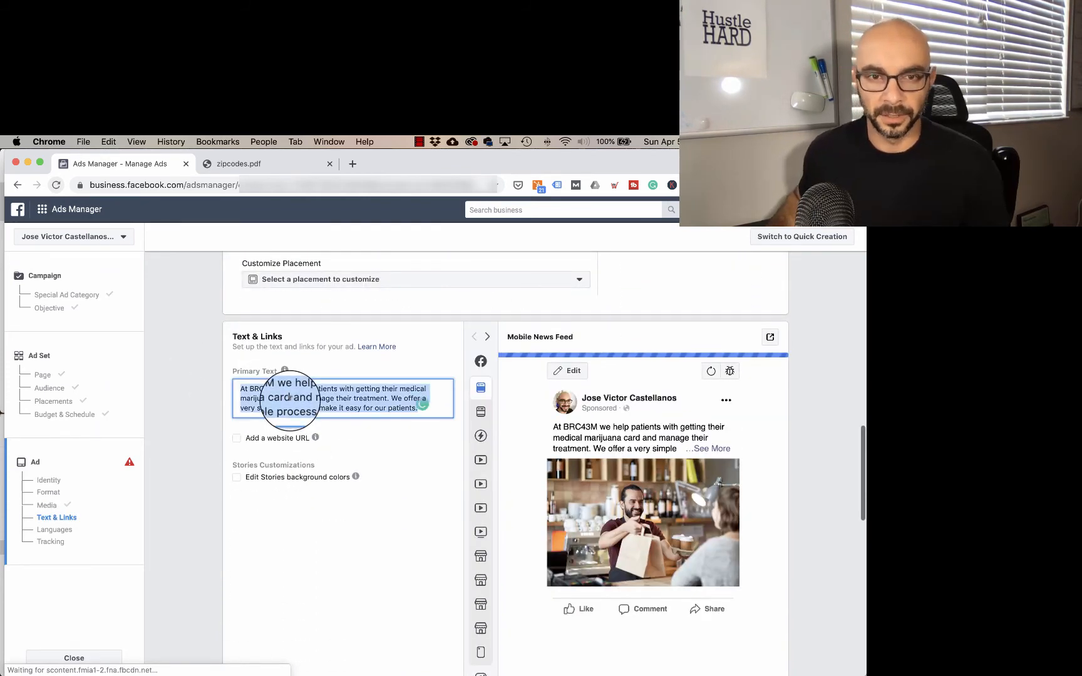
triple_click(290, 398)
key(BackSpace)
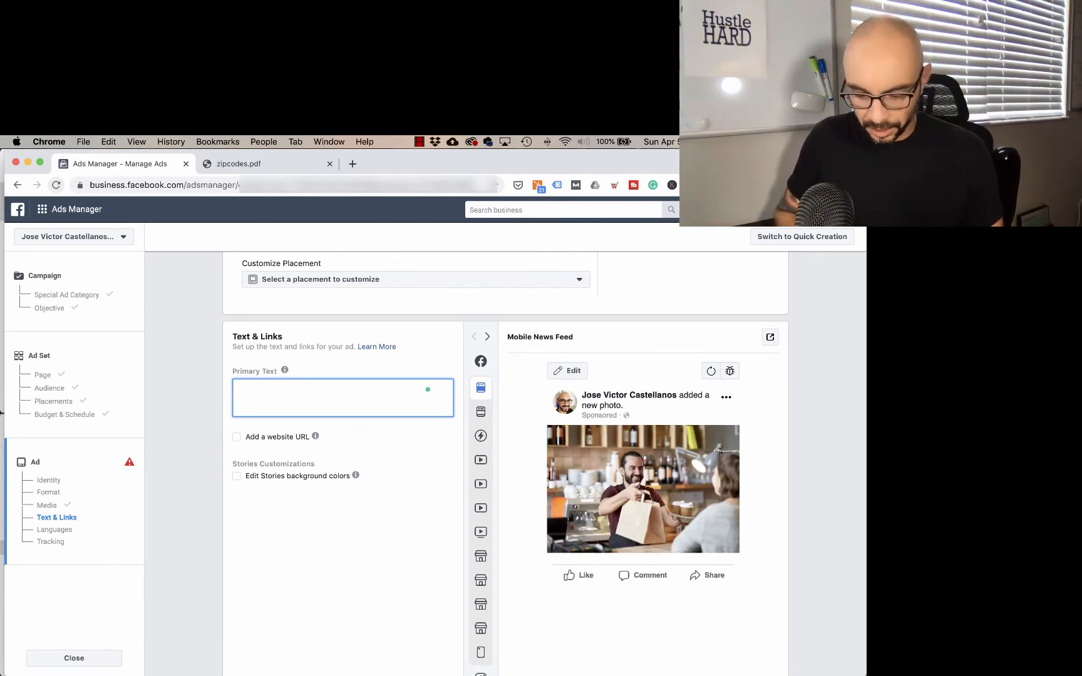
text(Curbside)
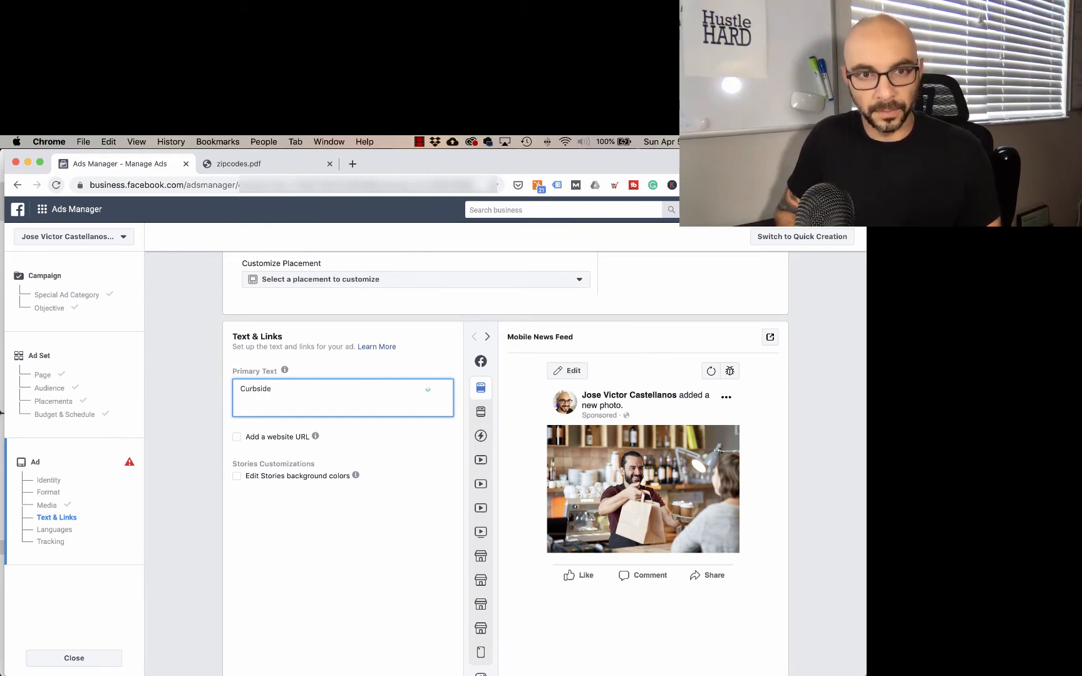
text( Pickup &)
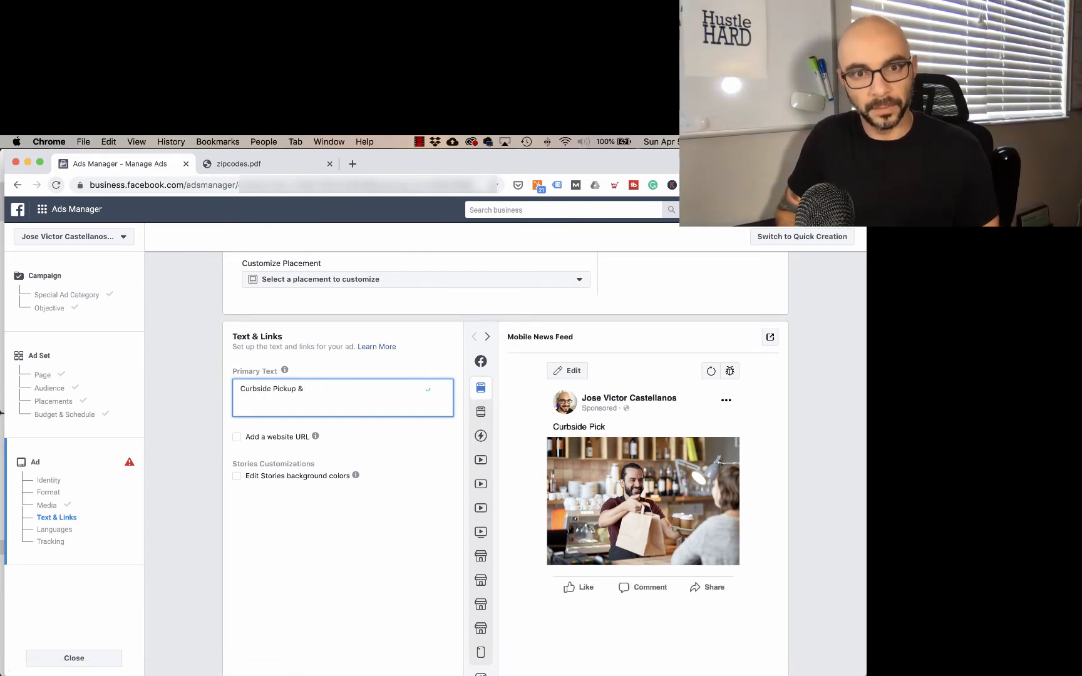
text( Delivery Available)
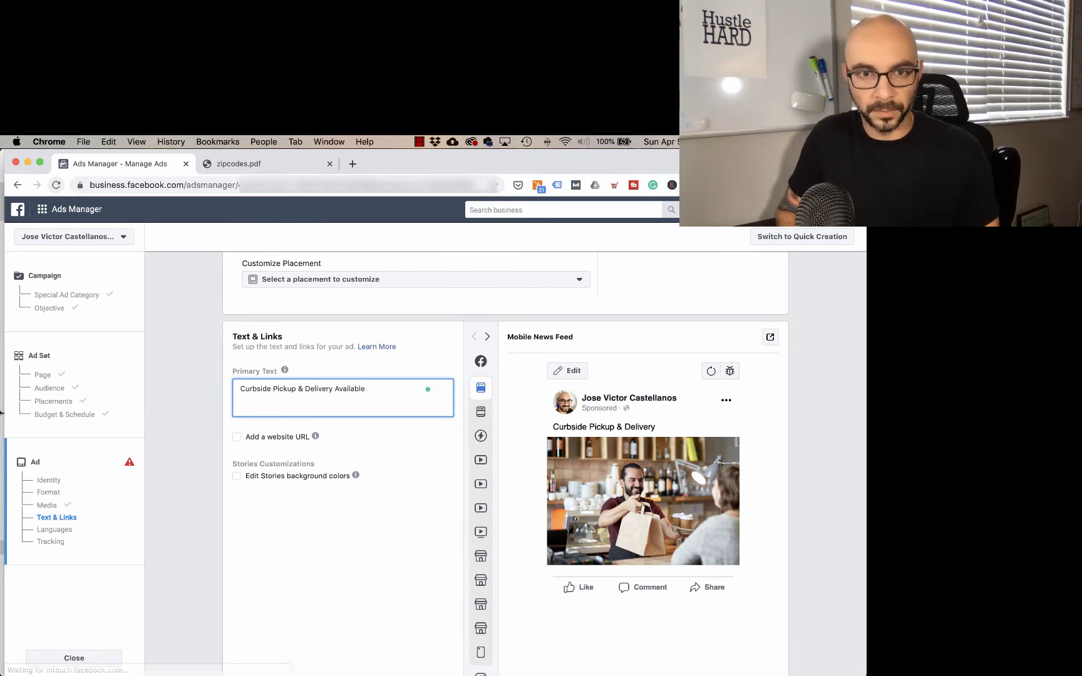
text(. Home-Cook)
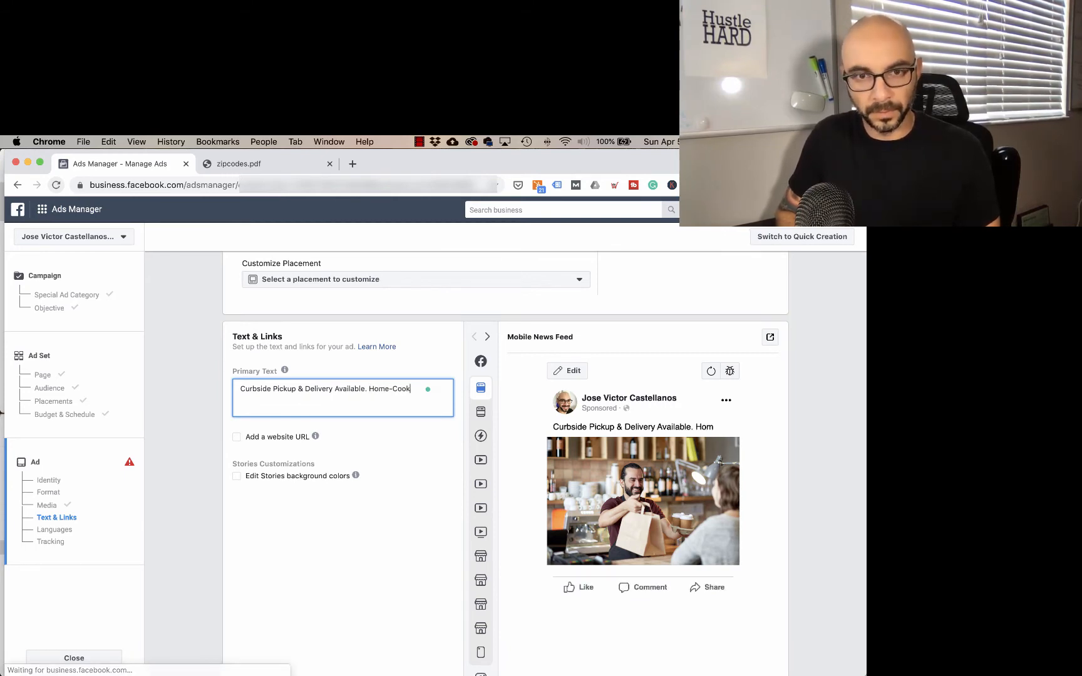
text(ed Meals without the )
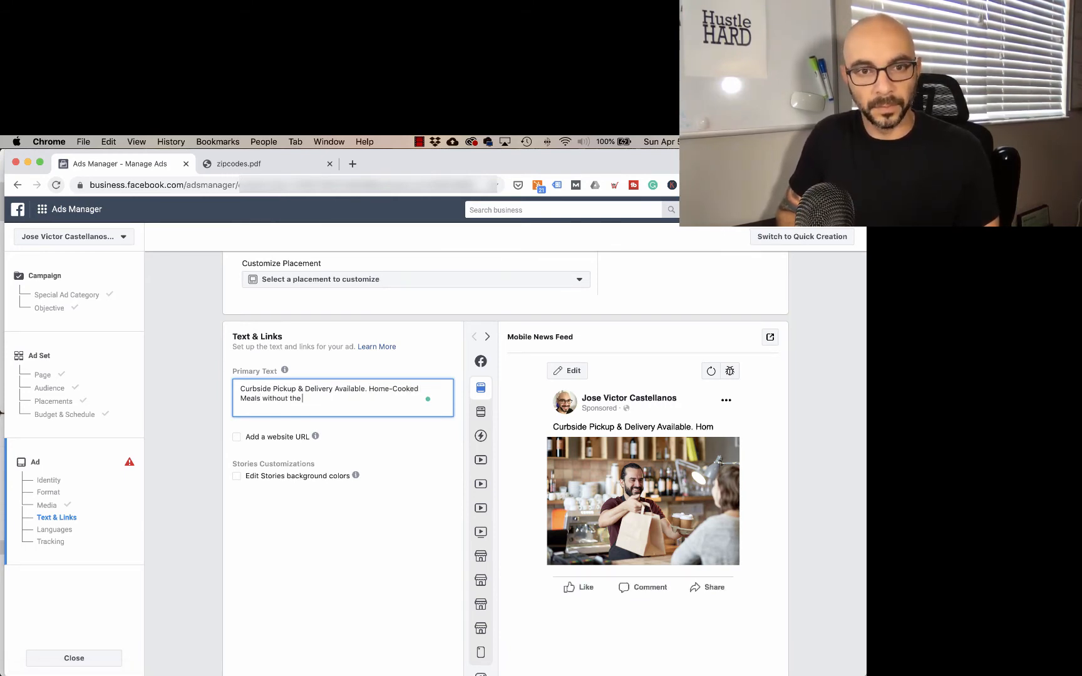
text(mess. Order T)
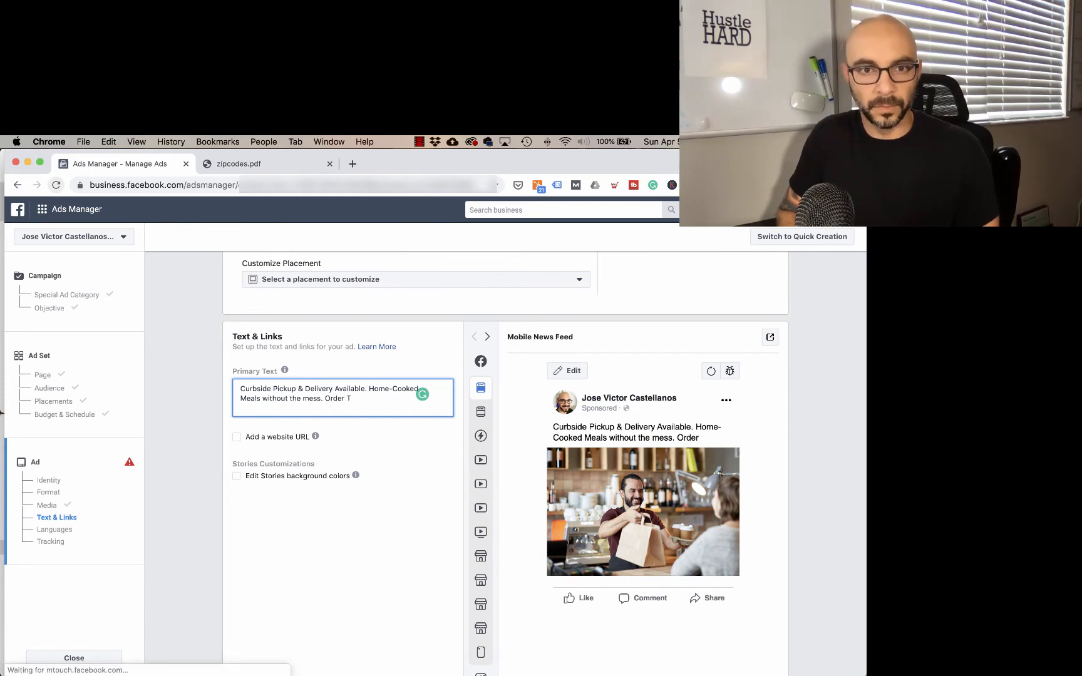
text(oday!)
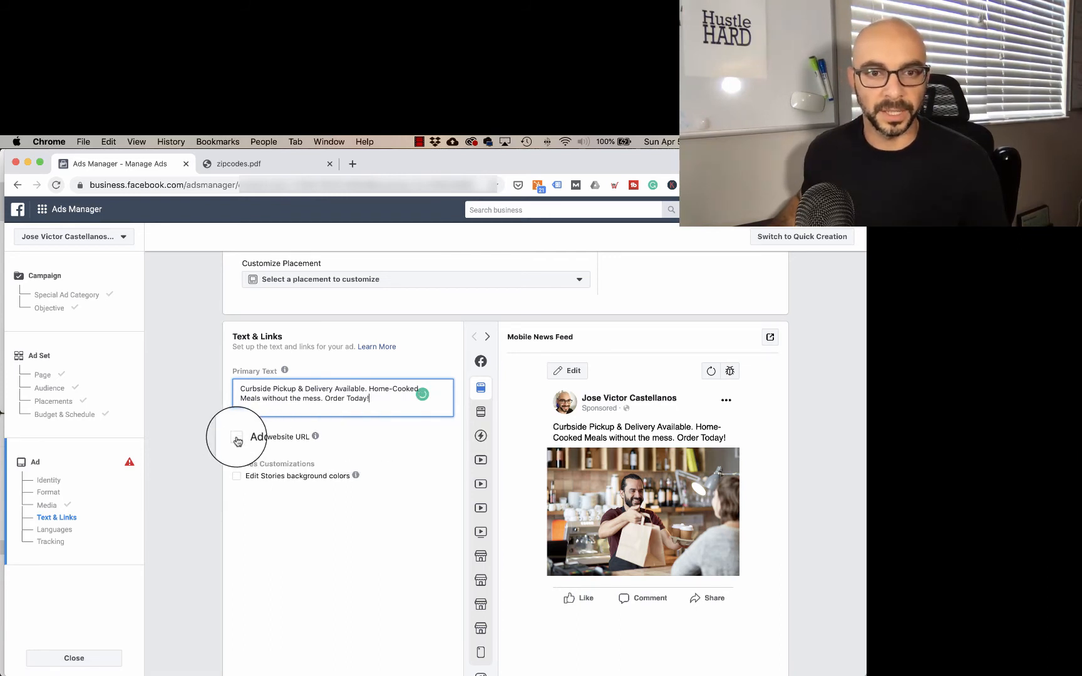
click(237, 441)
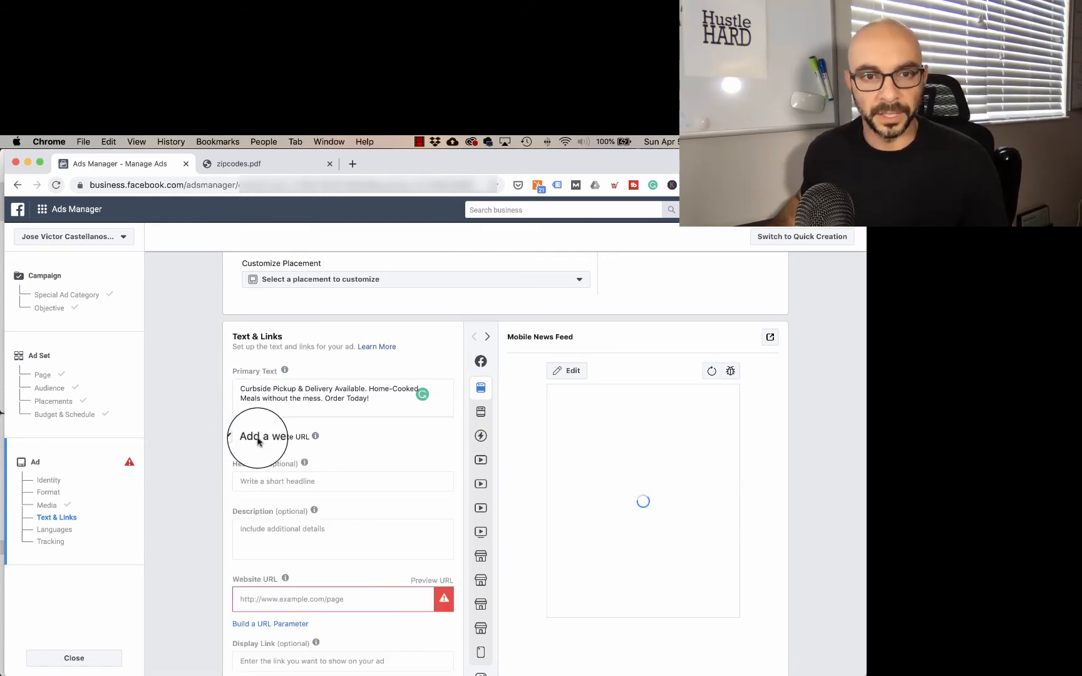
mouse_move(316, 436)
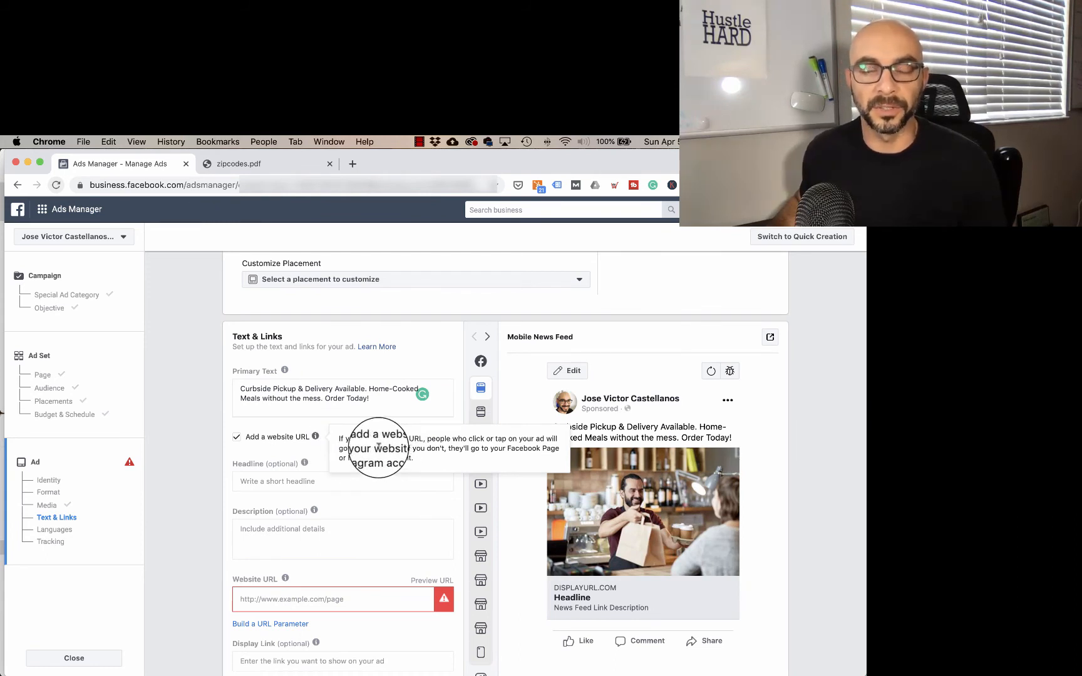
click(327, 599)
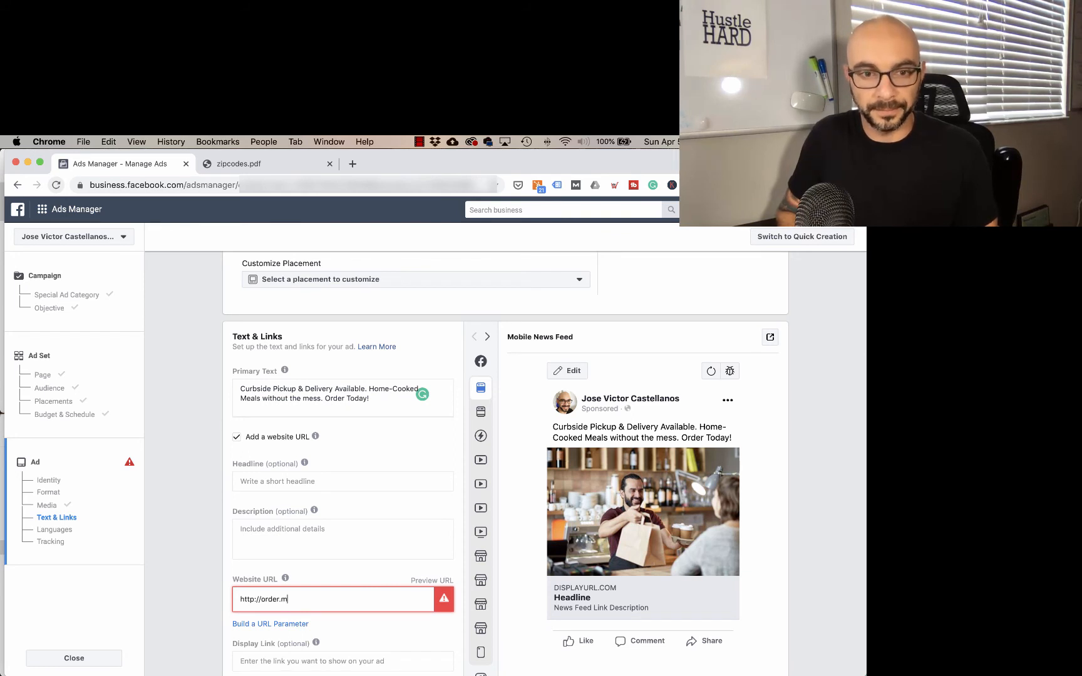
text(urant.com)
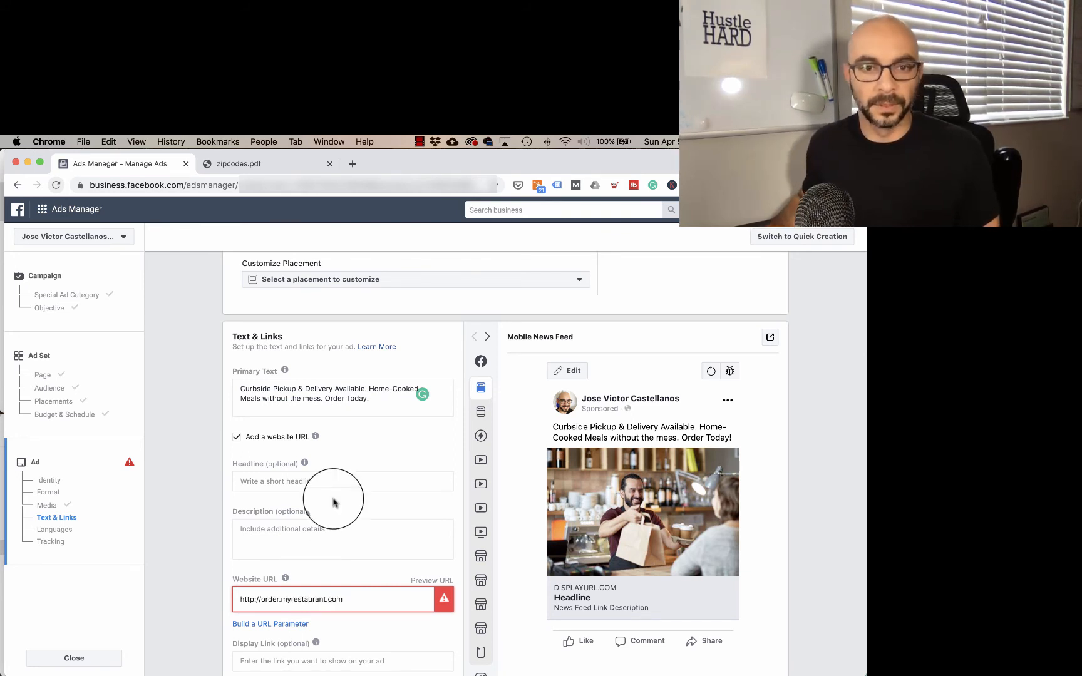
Step: Enter "See Menu & Order Online" as the ad's headline
click(268, 481)
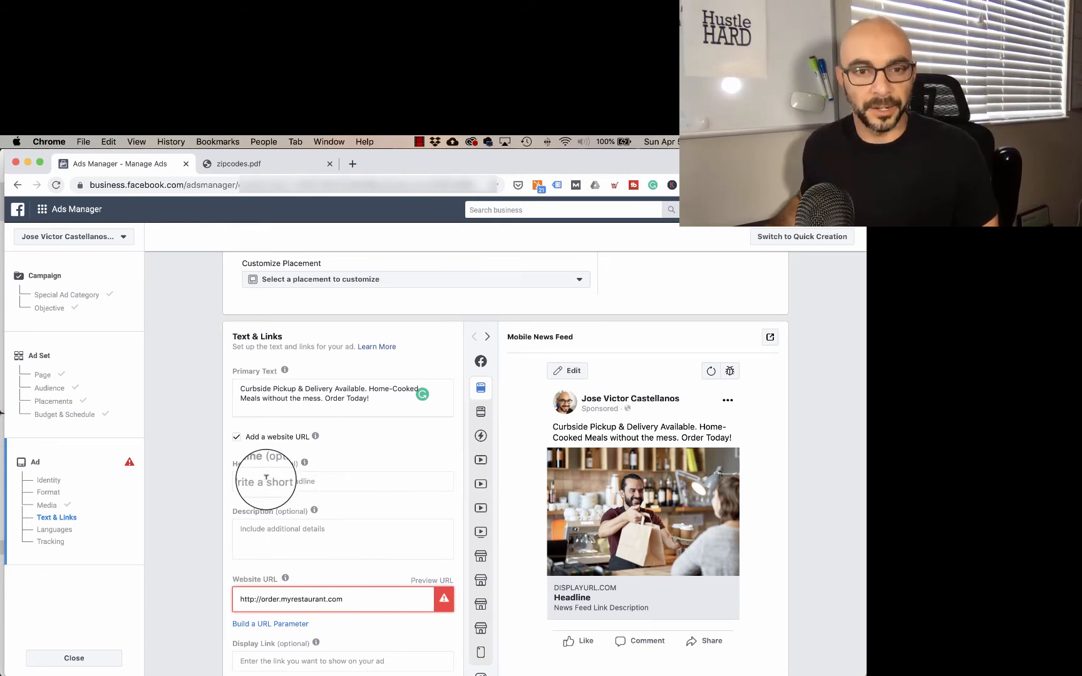
click(264, 480)
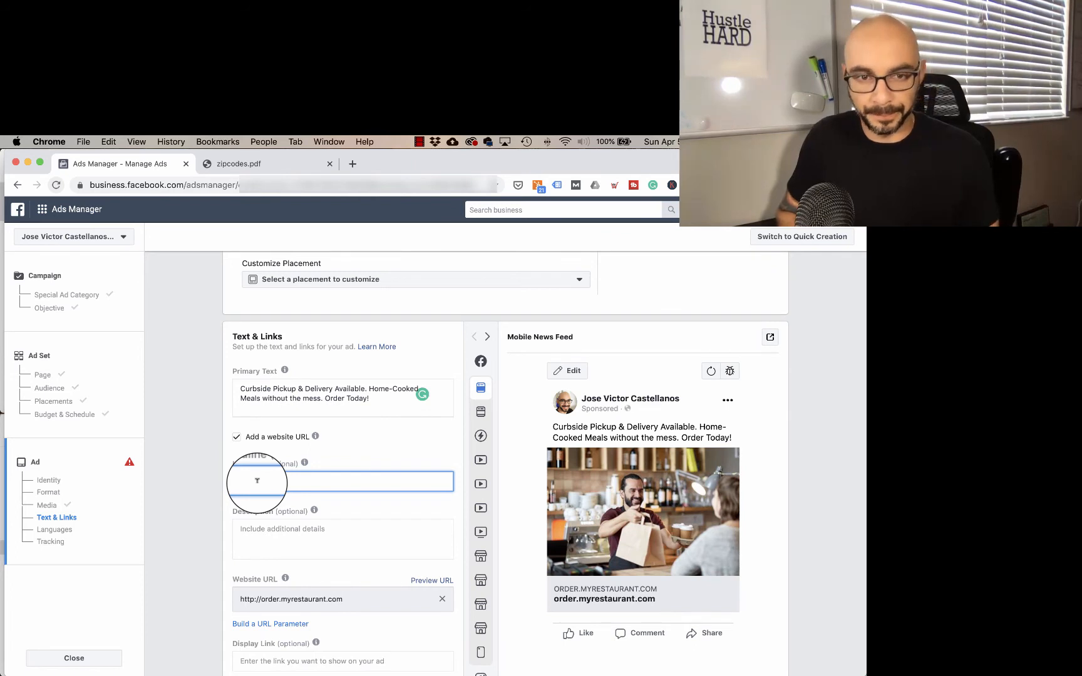
text(O)
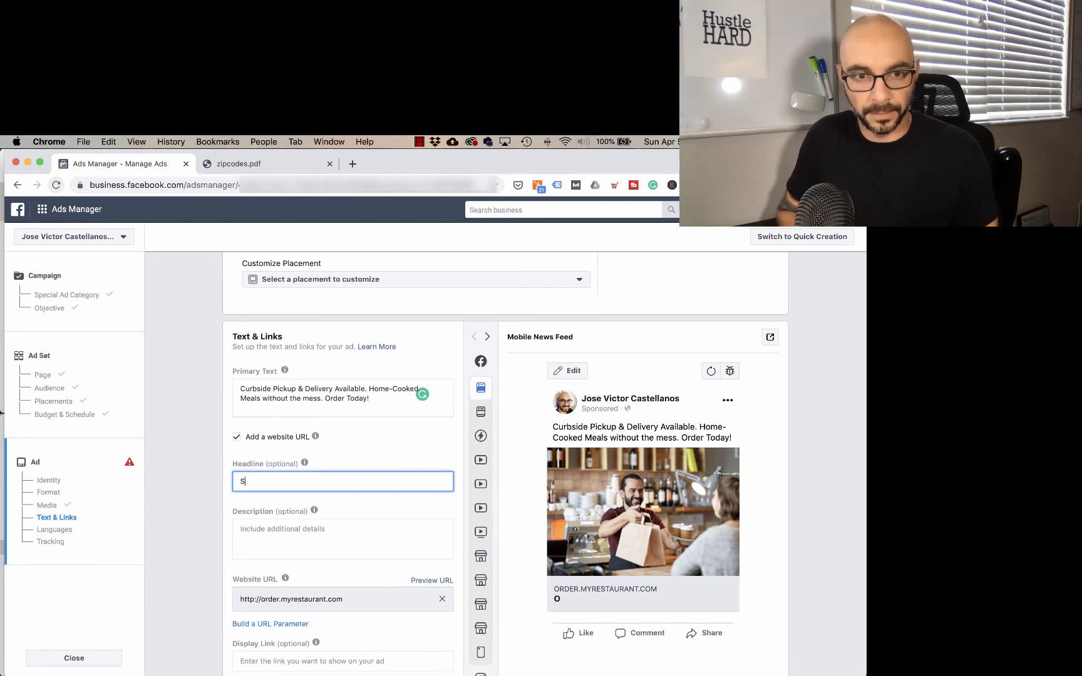
text(ee Menu)
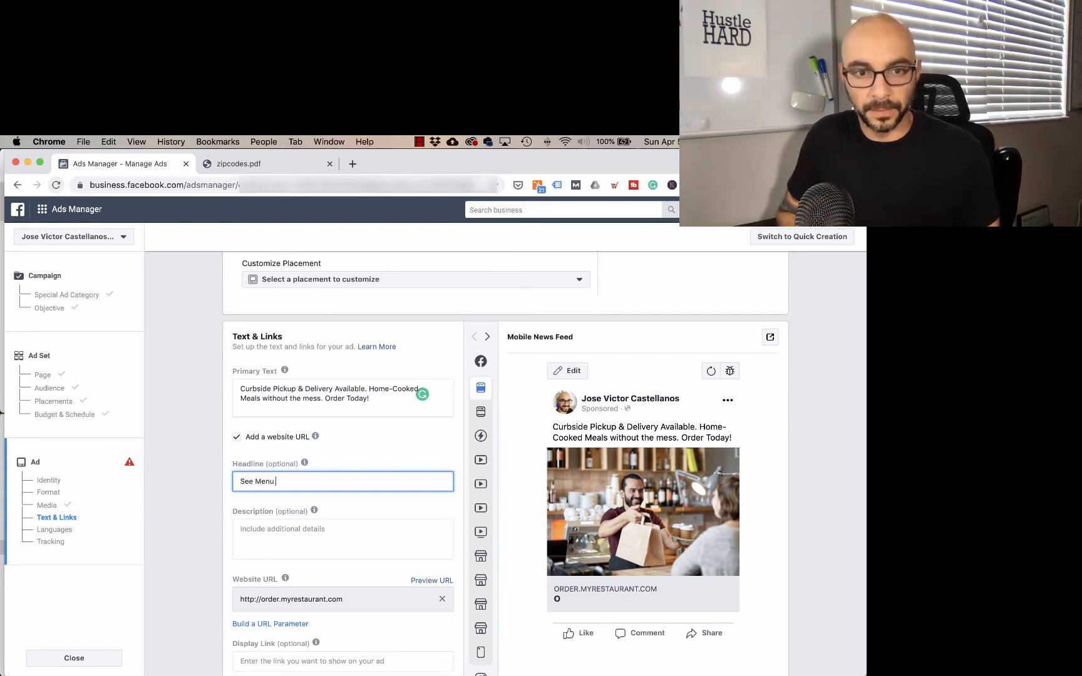
text( & Or)
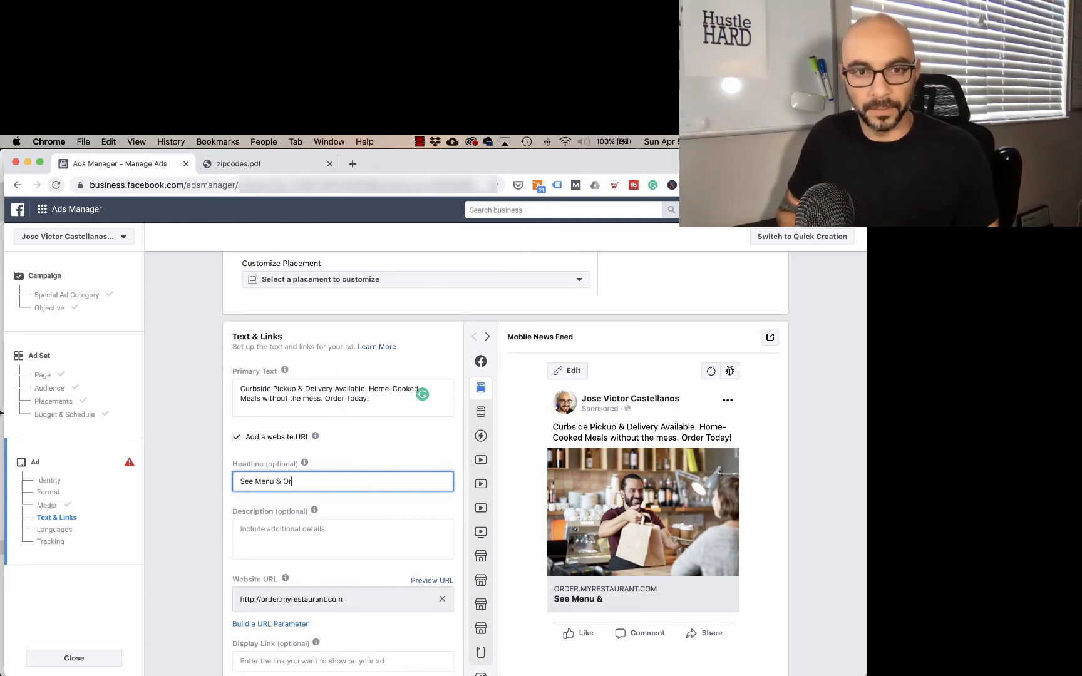
text(der Online)
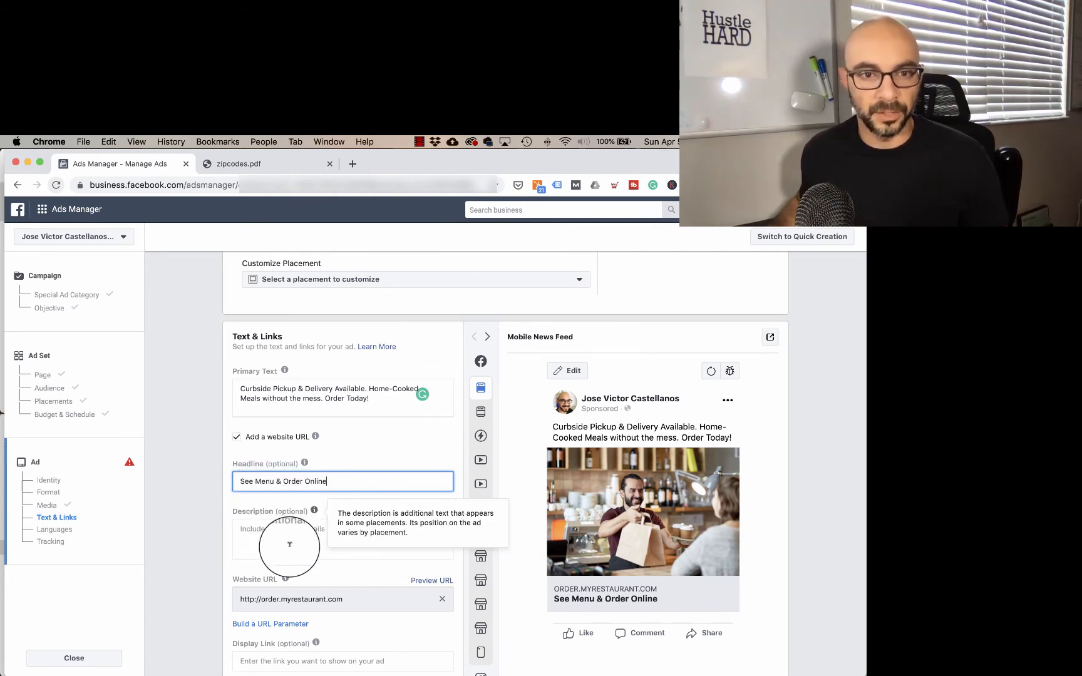
Step: Set the ad's display link to JosesRestaurant.com
scroll(308, 531, down, 4)
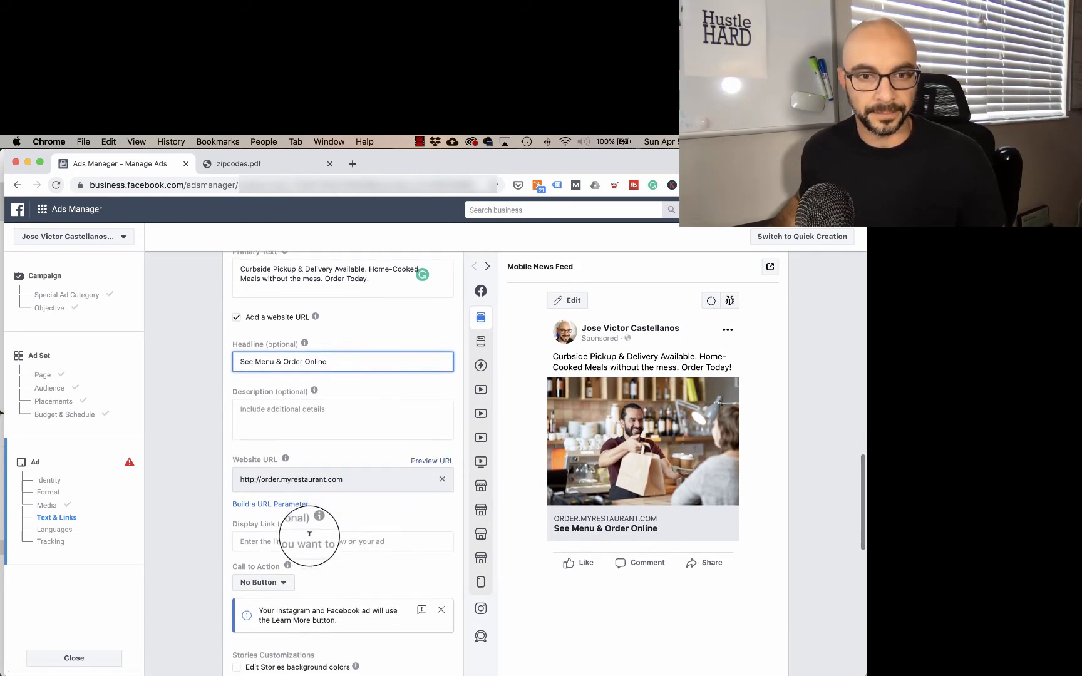
click(256, 539)
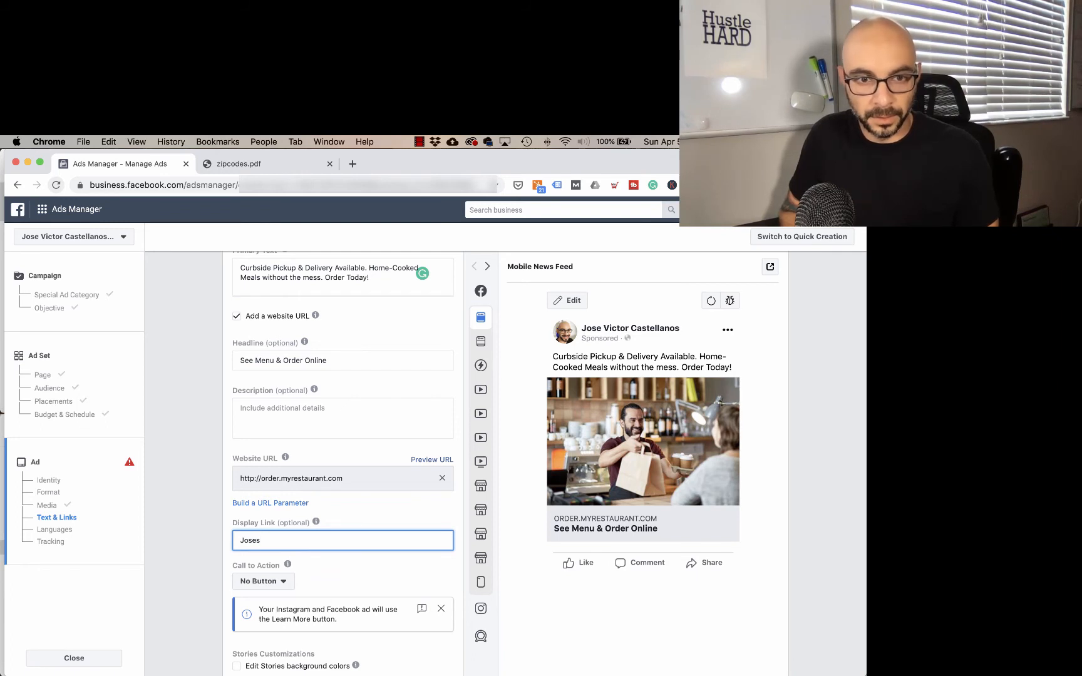
text(Restauran)
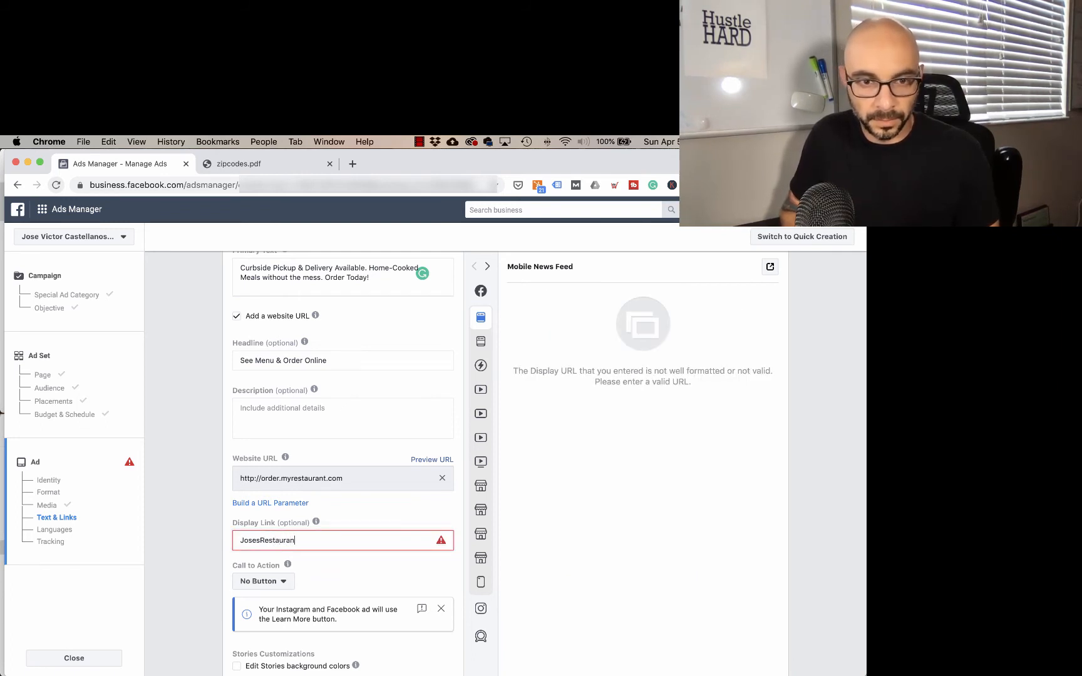
text(t.com)
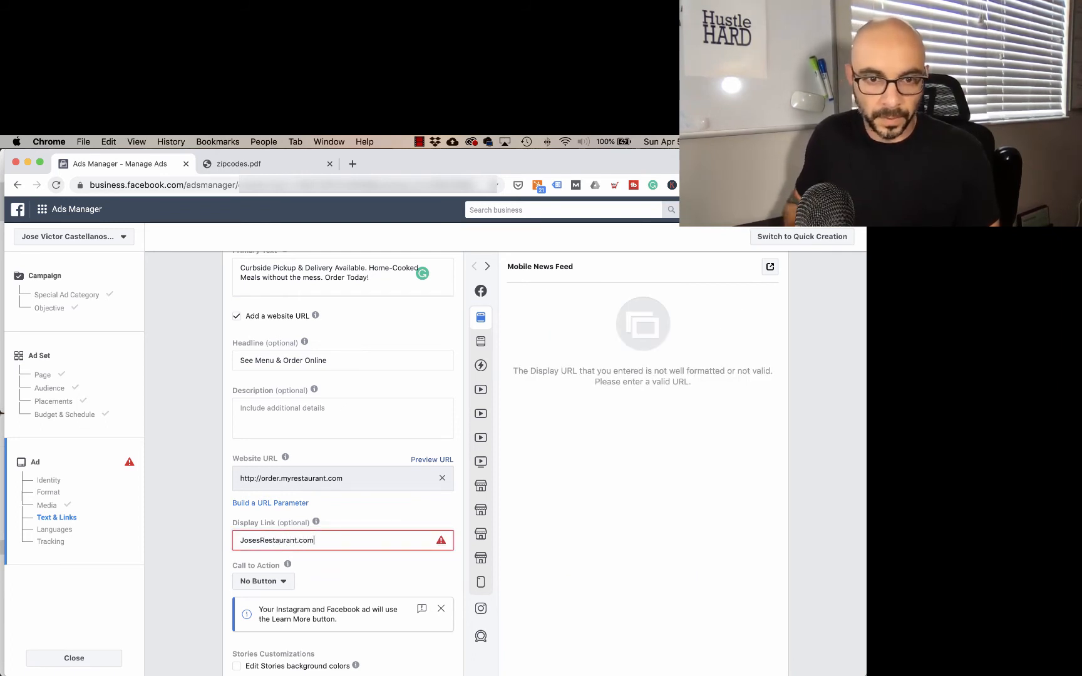
click(368, 568)
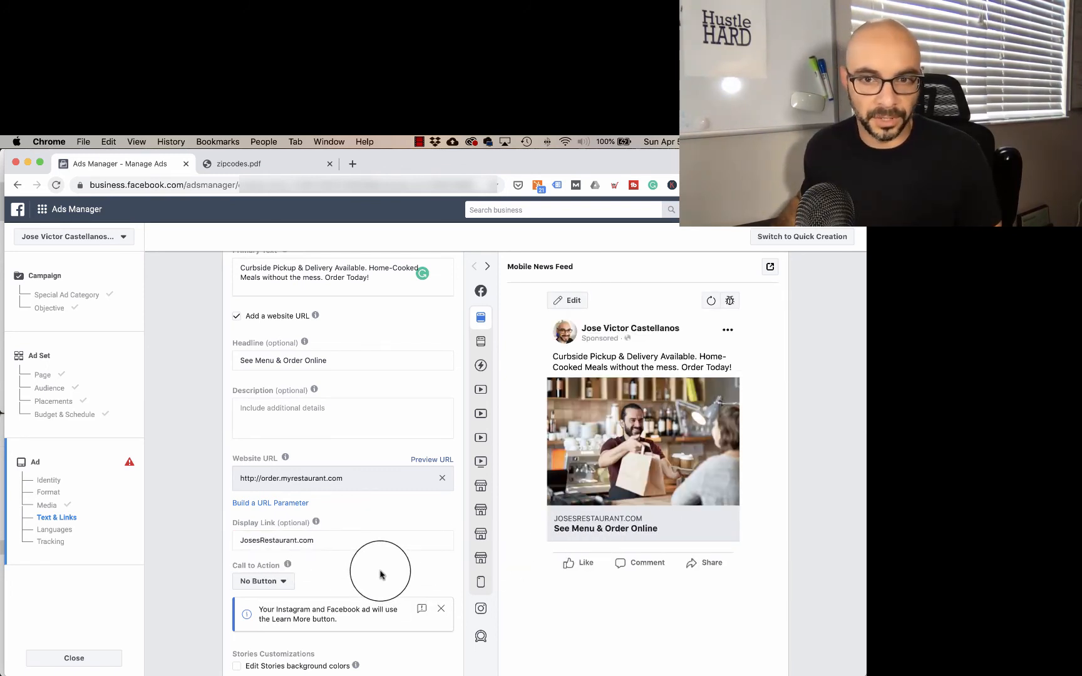
Step: Set the ad's call to action to See Menu
scroll(379, 575, down, 1)
click(278, 563)
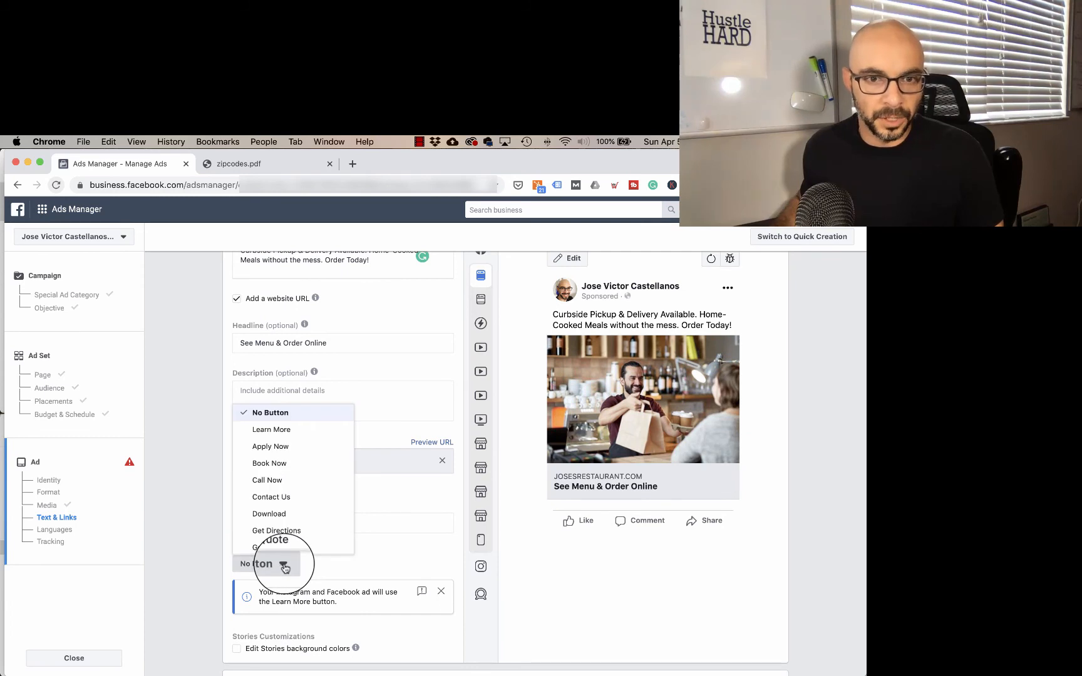
scroll(271, 471, down, 5)
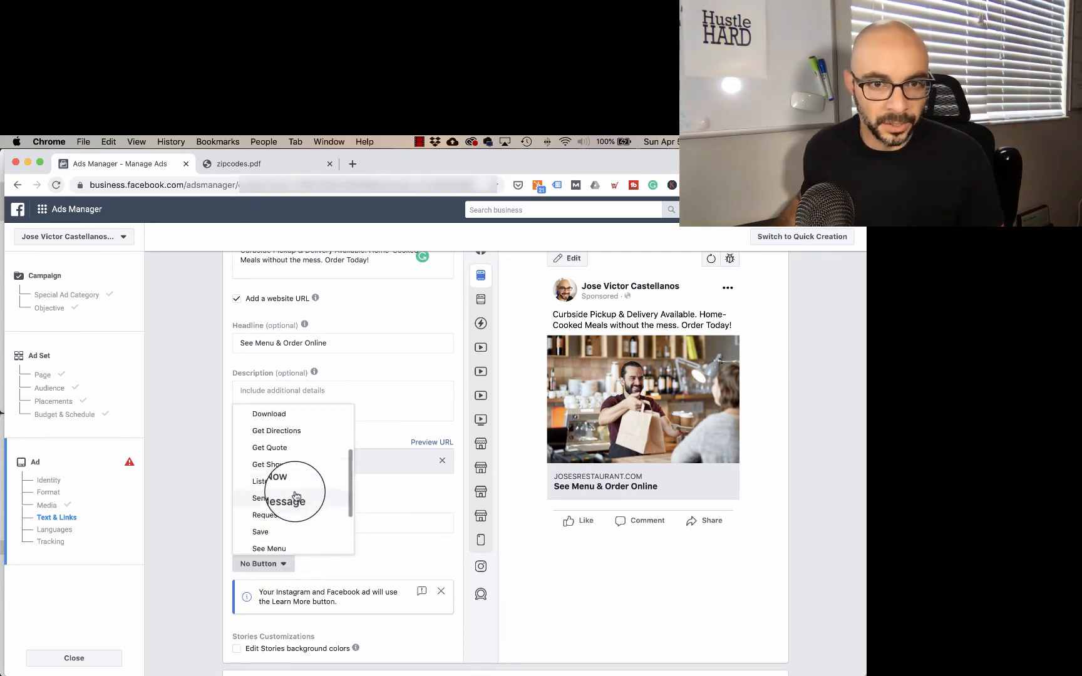
scroll(294, 495, down, 3)
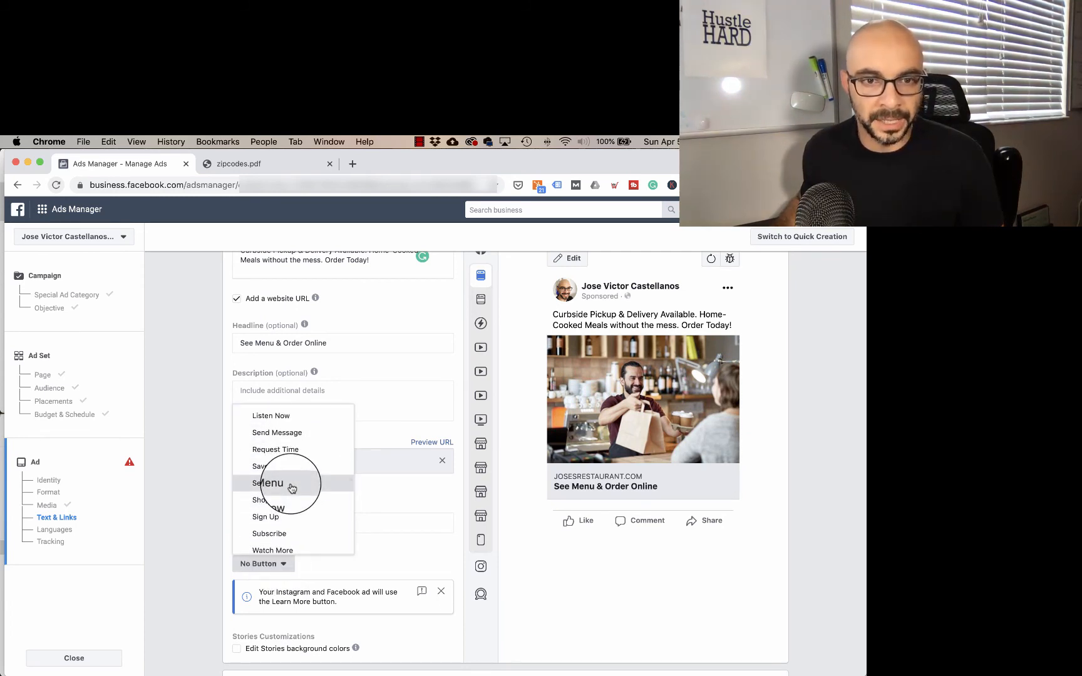
click(292, 488)
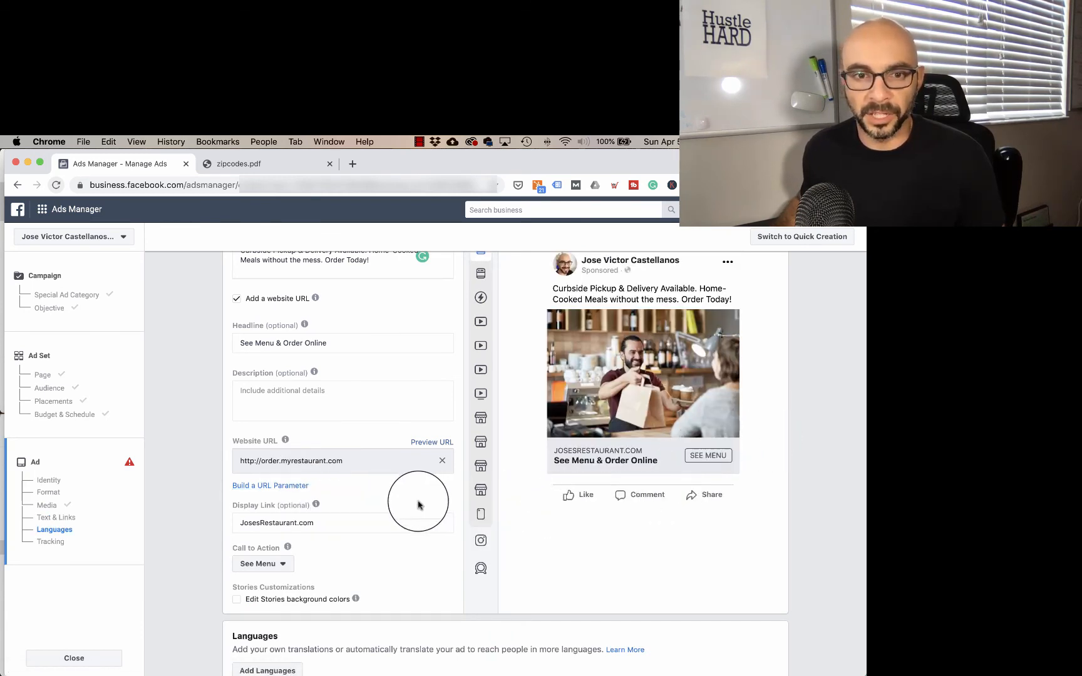
Step: Preview the ad in the Desktop News Feed and Instagram feed placements
scroll(447, 516, up, 3)
mouse_move(473, 382)
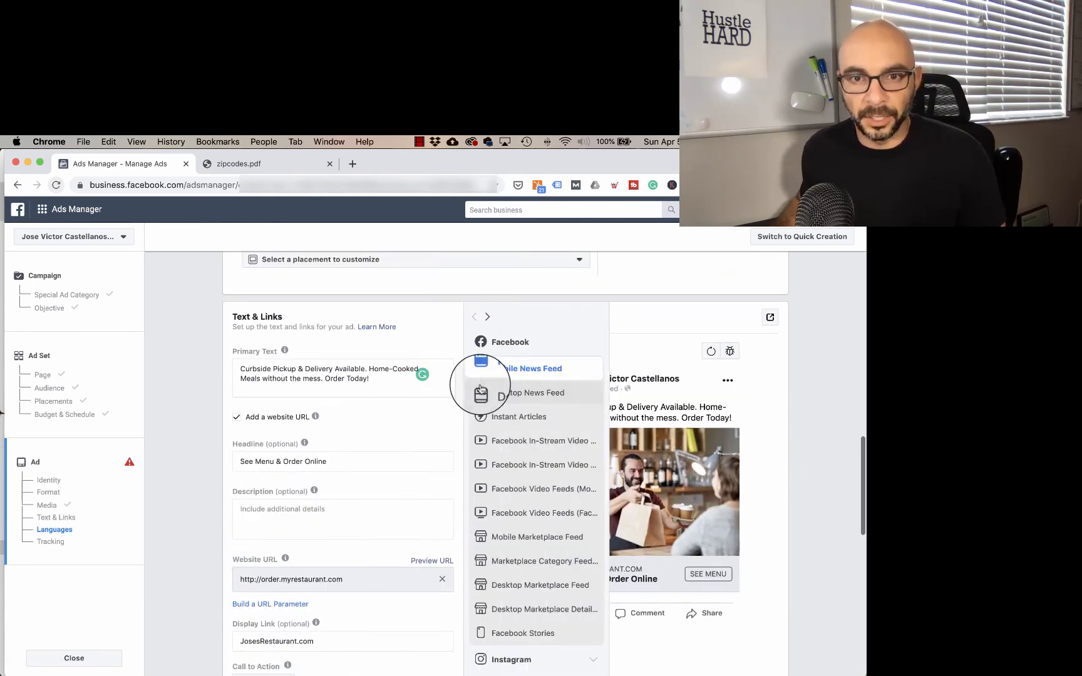
click(517, 393)
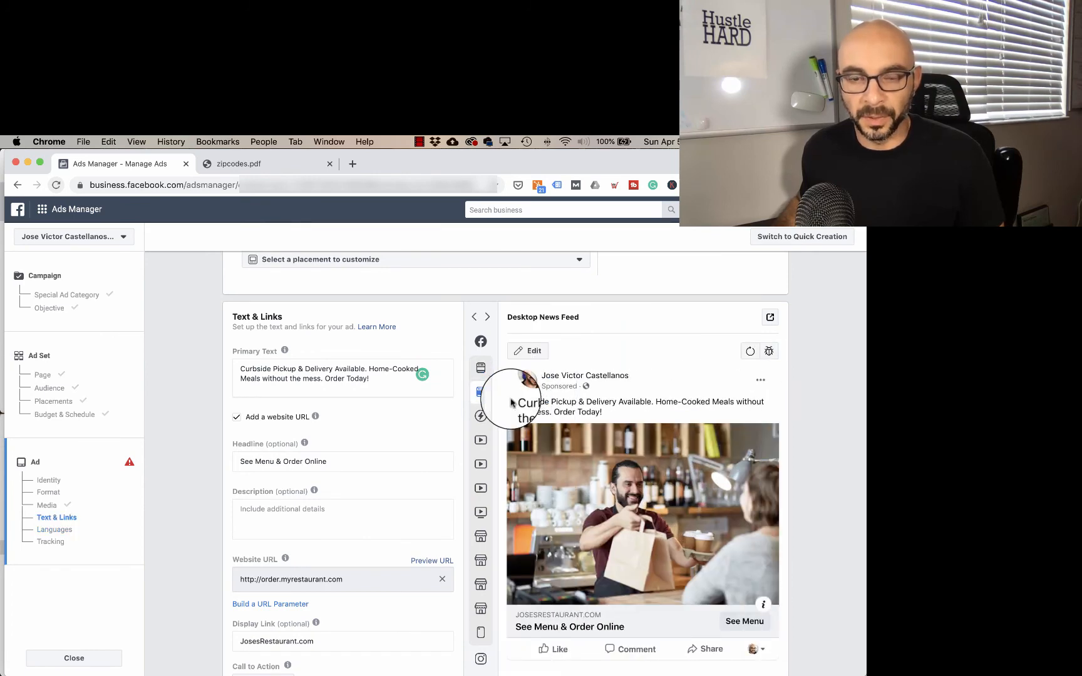
mouse_move(491, 410)
scroll(546, 620, down, 2)
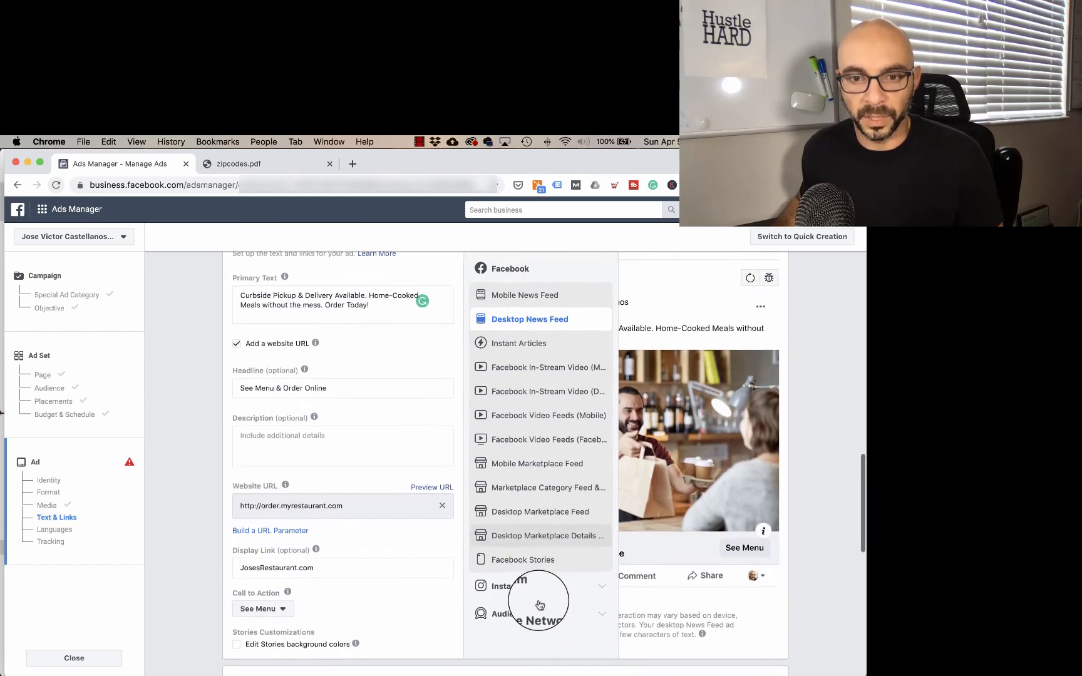
scroll(553, 587, down, 2)
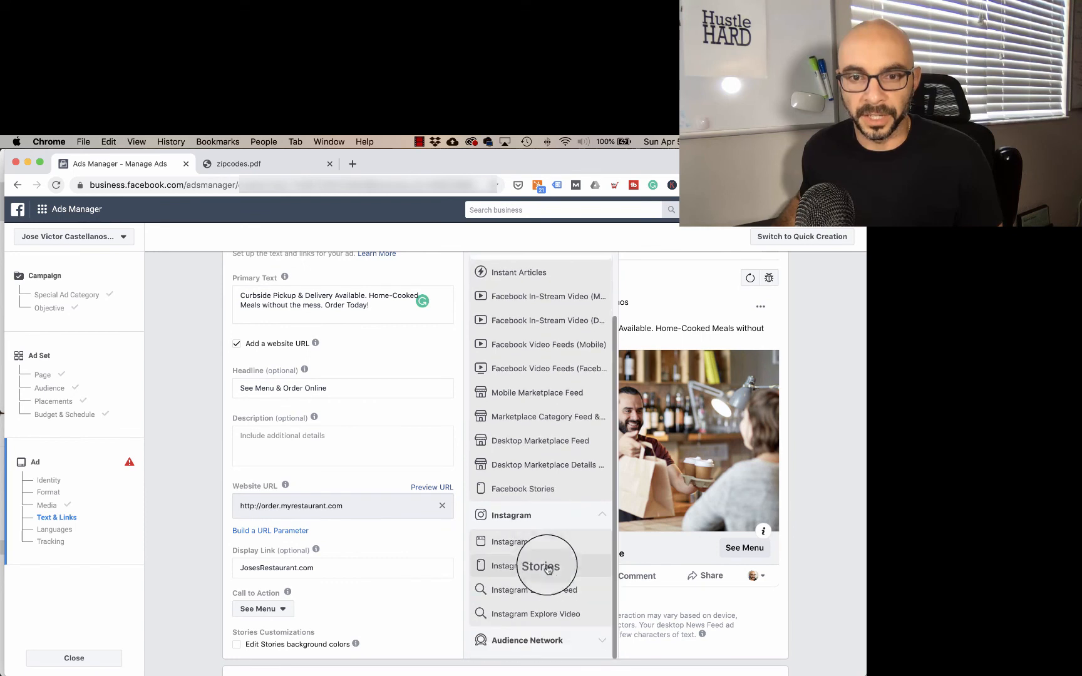
click(542, 546)
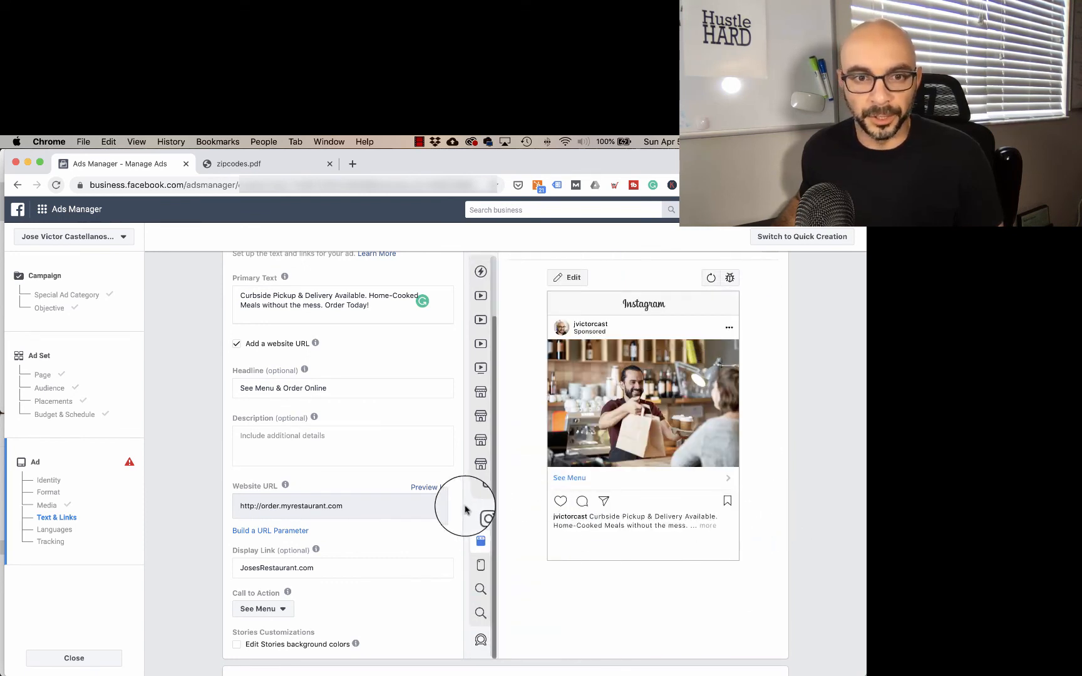
Step: Review the remaining language and tracking settings, and confirm the ad to publish the campaign
scroll(386, 439, down, 5)
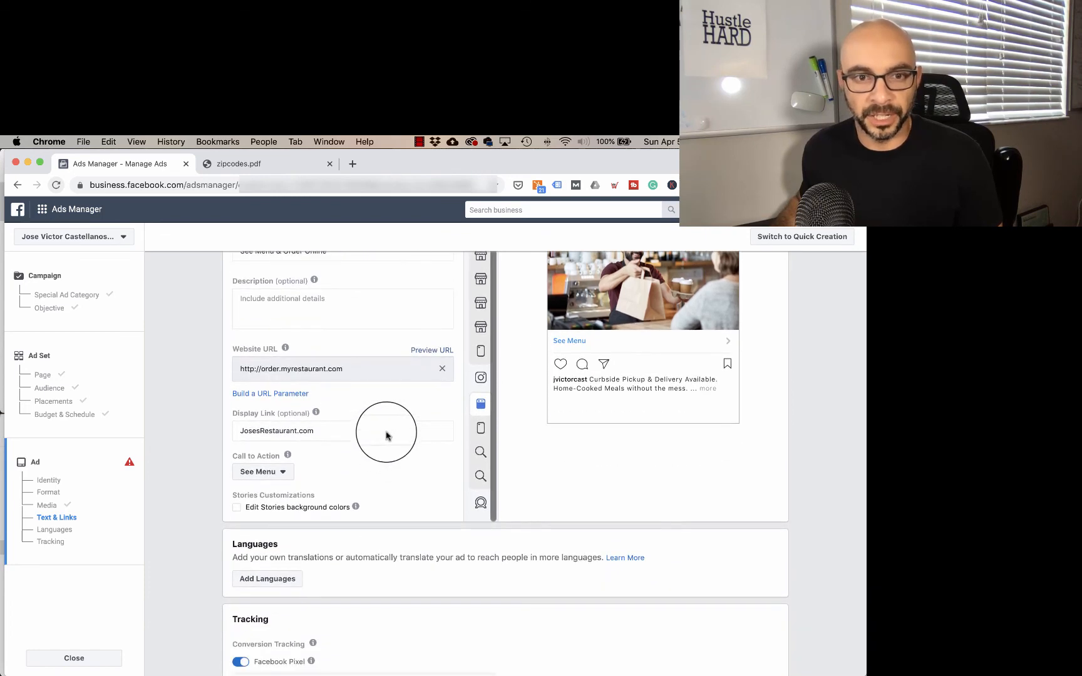
scroll(682, 506, up, 1)
scroll(702, 504, down, 2)
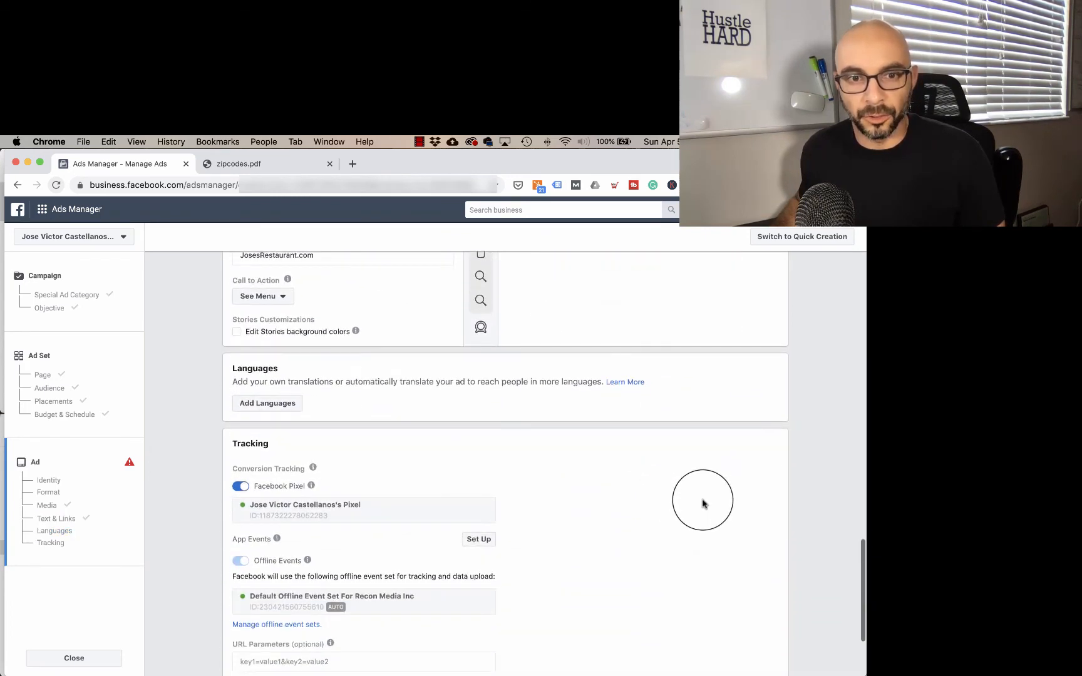
scroll(642, 489, down, 3)
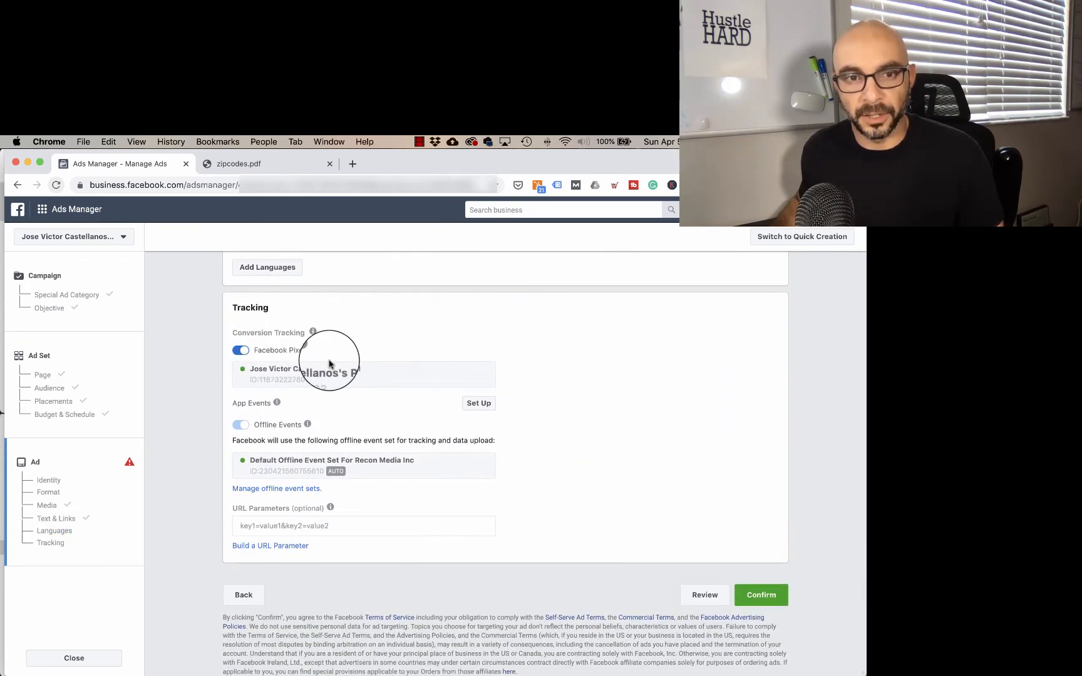
click(763, 596)
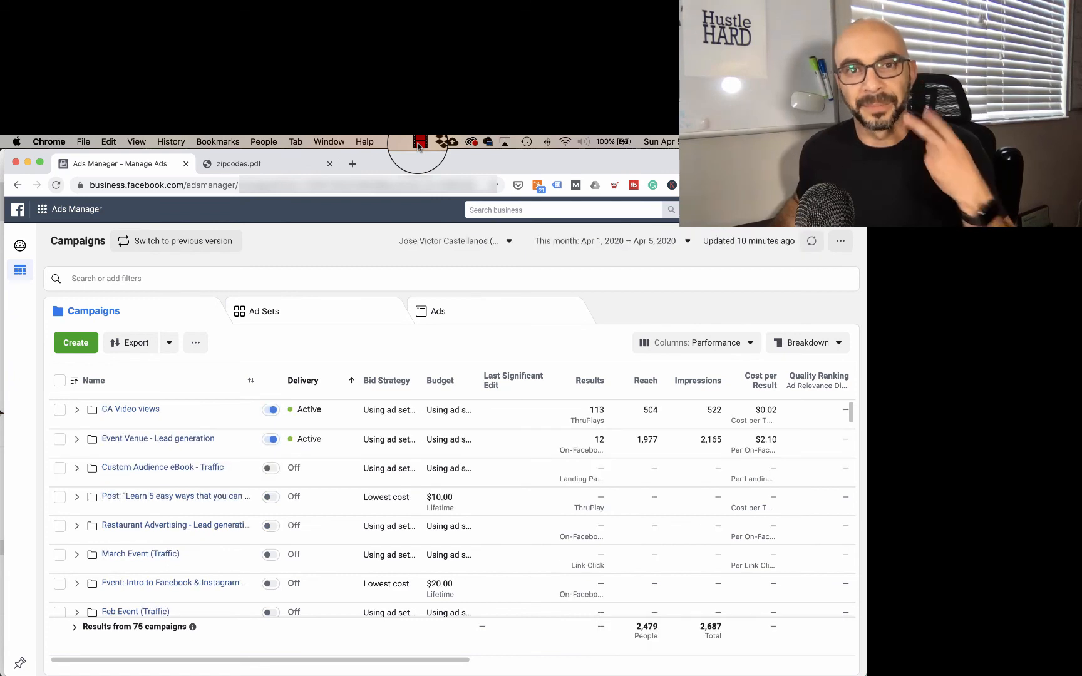
click(419, 145)
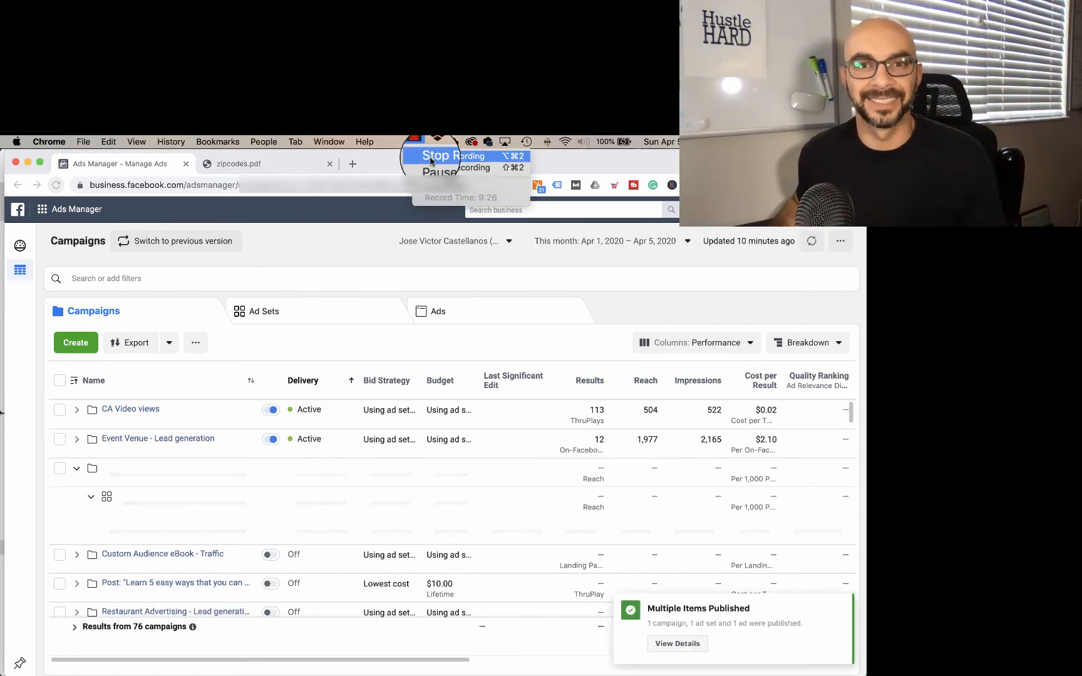